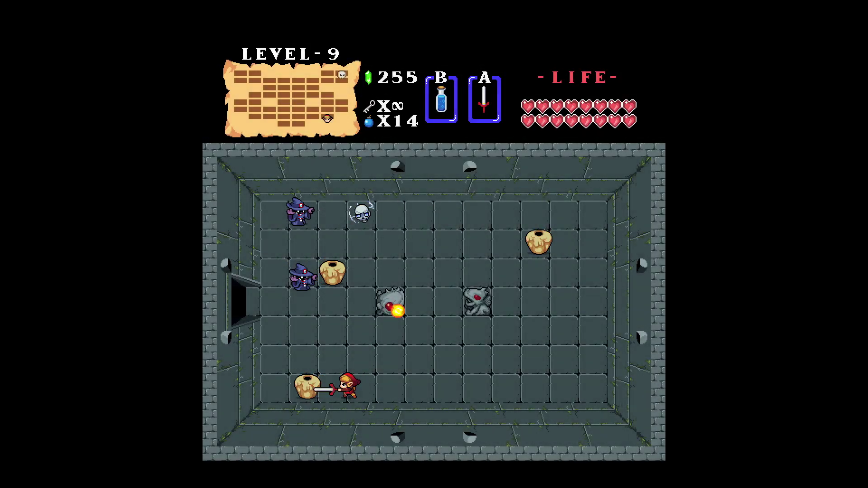
- Strike the wizzrobe and walk Link through the Level-9 and Level-5 dungeon rooms
key(Right)
key(Right)
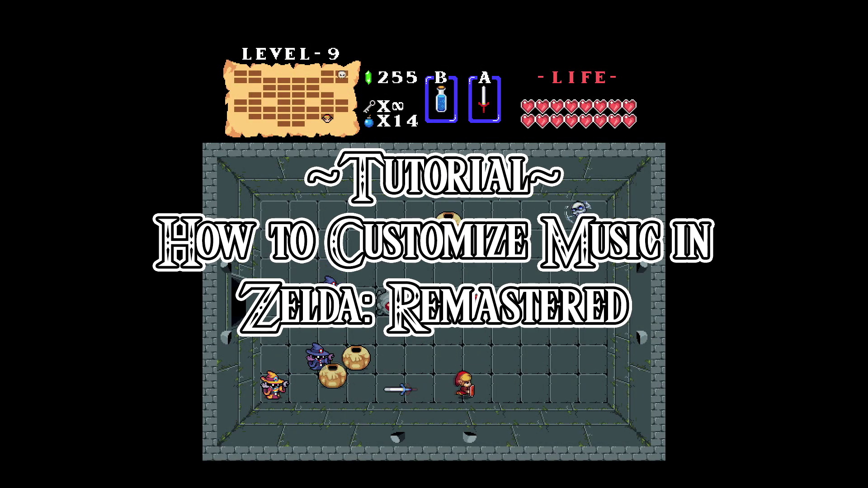
key(Up)
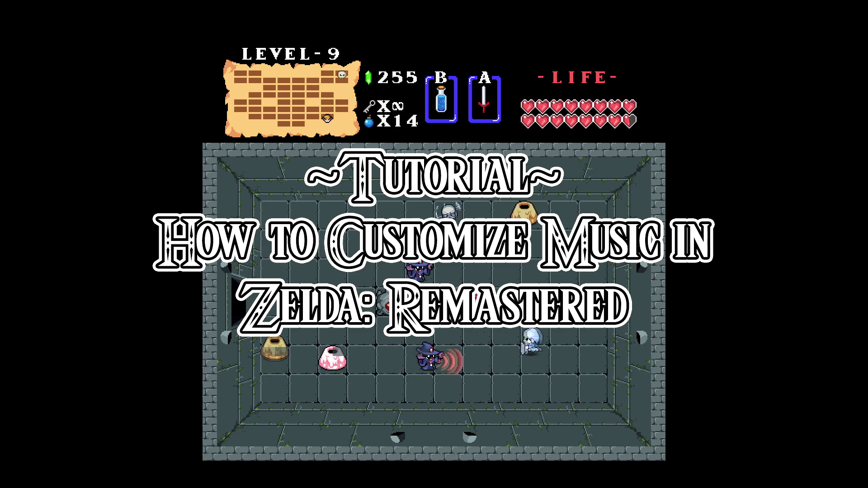
key(Left)
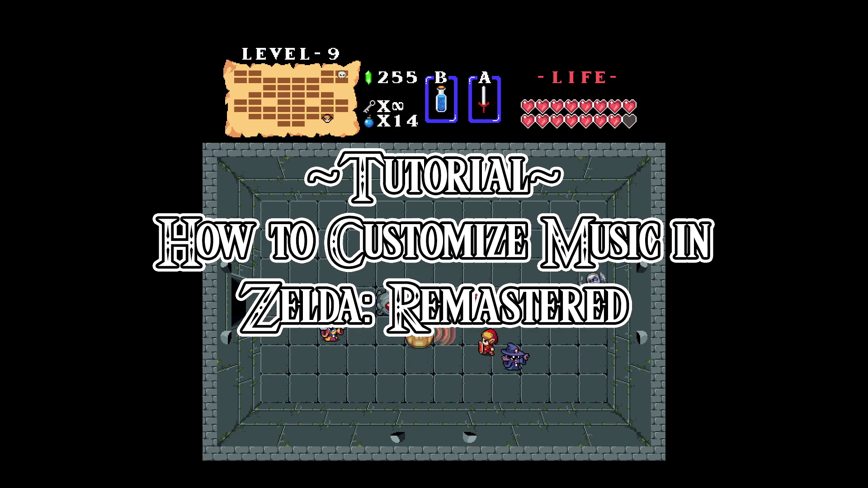
key(Left)
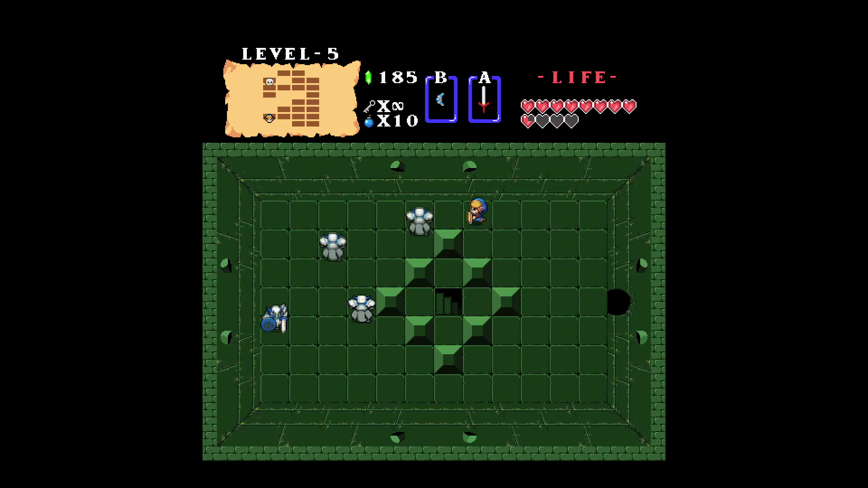
key(Right)
key(Down)
key(Up)
key(Right)
key(Down)
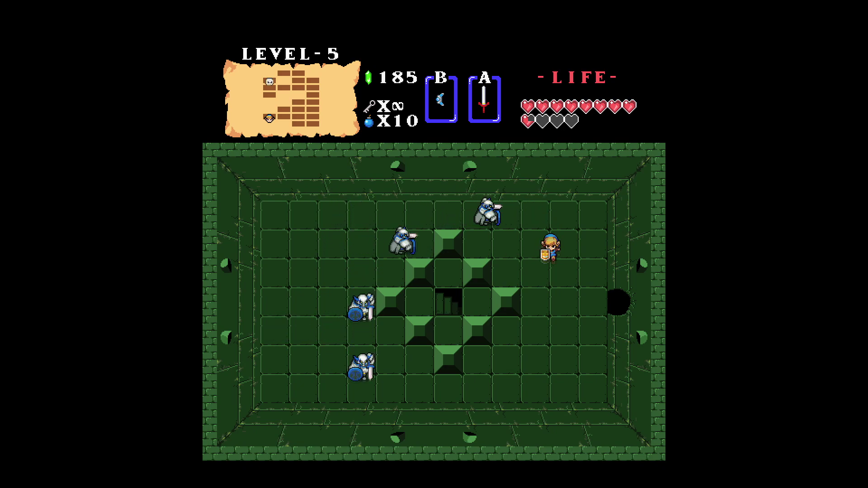
key(Up)
key(Down)
- Walk Link over to the dropped heart and pick it up
key(Down)
key(Left)
key(Up)
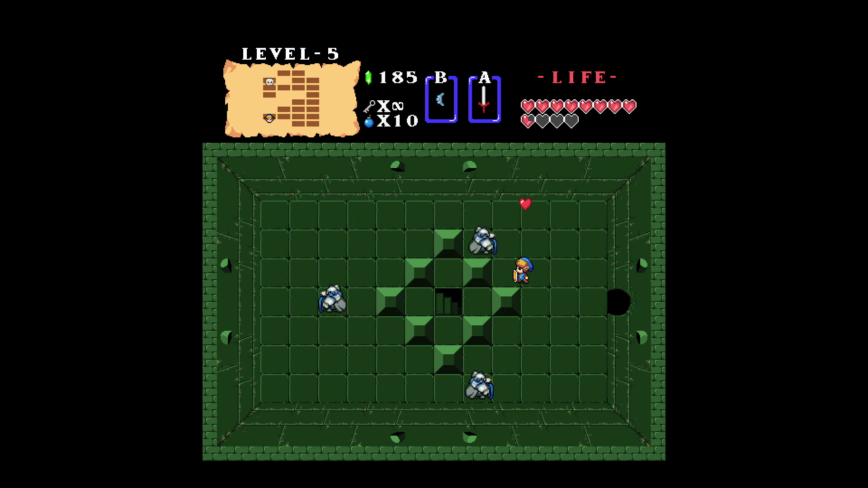
key(Right)
key(Left)
key(Down)
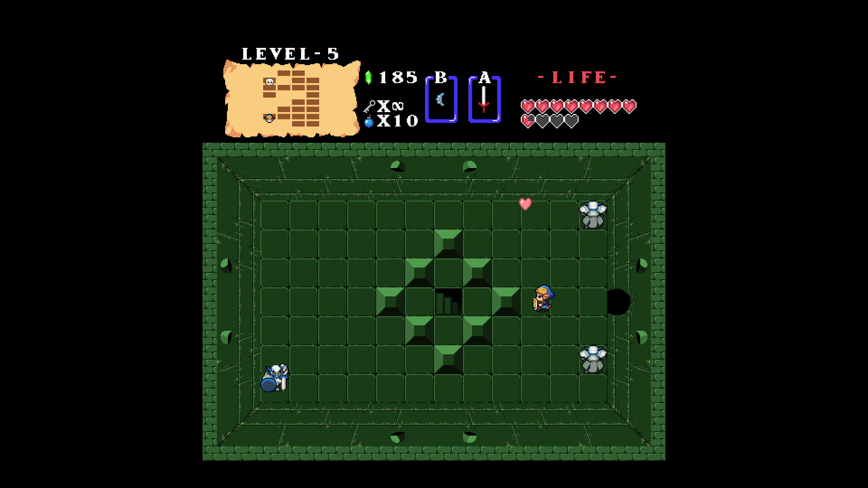
key(Left)
key(Up)
key(Down)
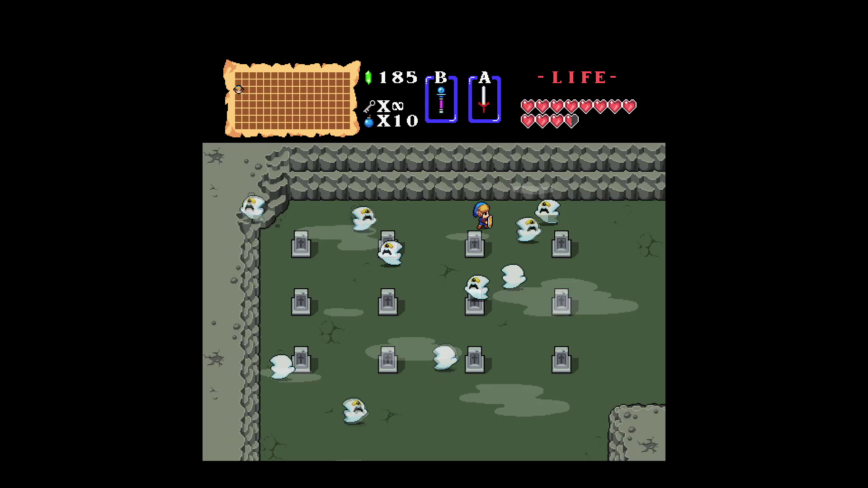
- Fight the graveyard ghosts with the sword, collect a rupee and fire a sword beam
key(Left)
key(Right)
key(z)
key(Right)
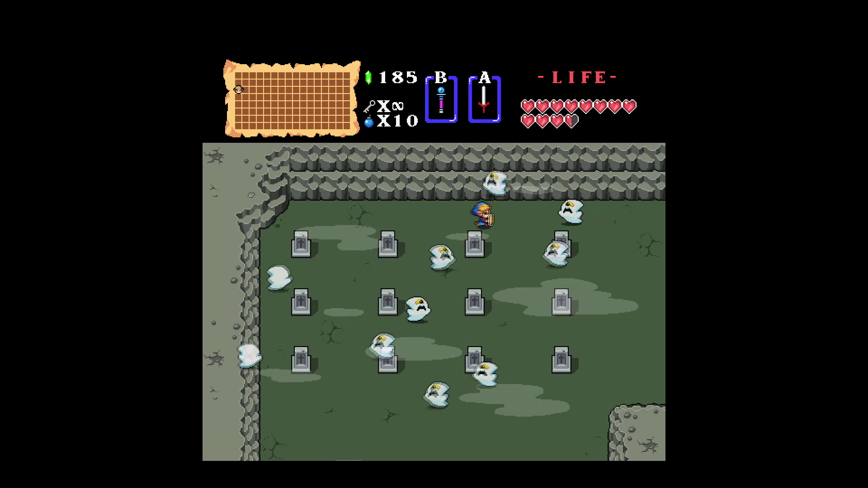
key(x)
key(Left)
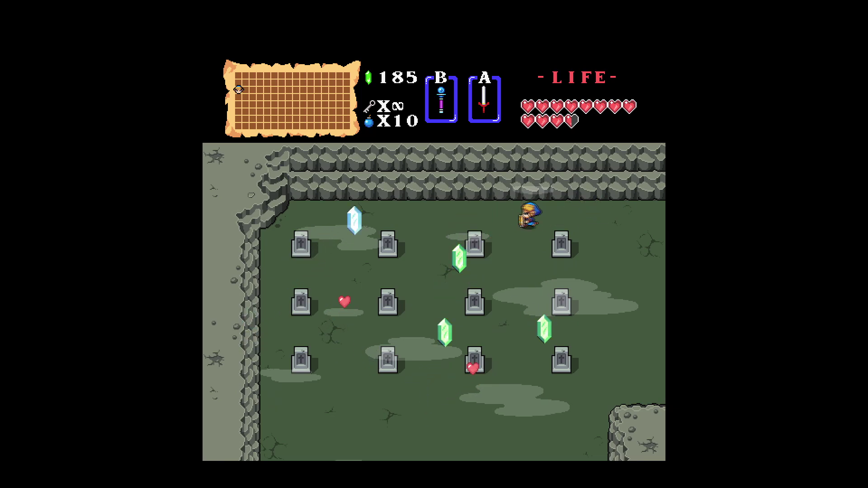
key(Down)
key(Left)
key(Down)
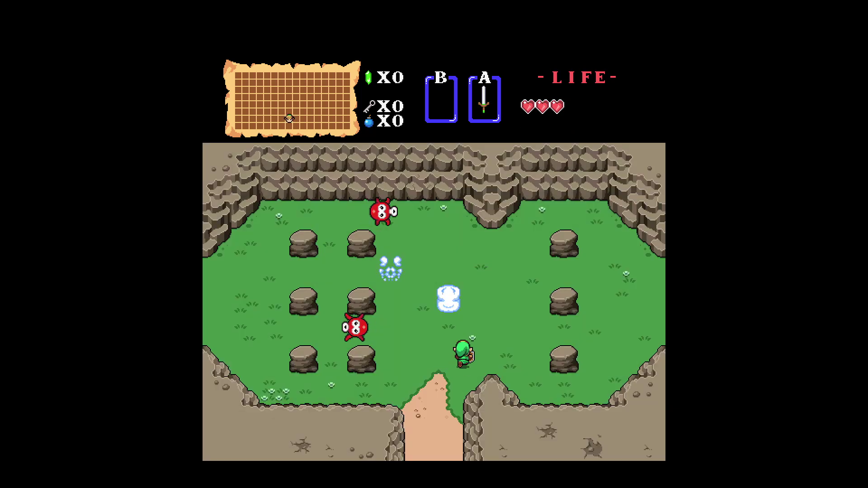
key(x)
key(Up)
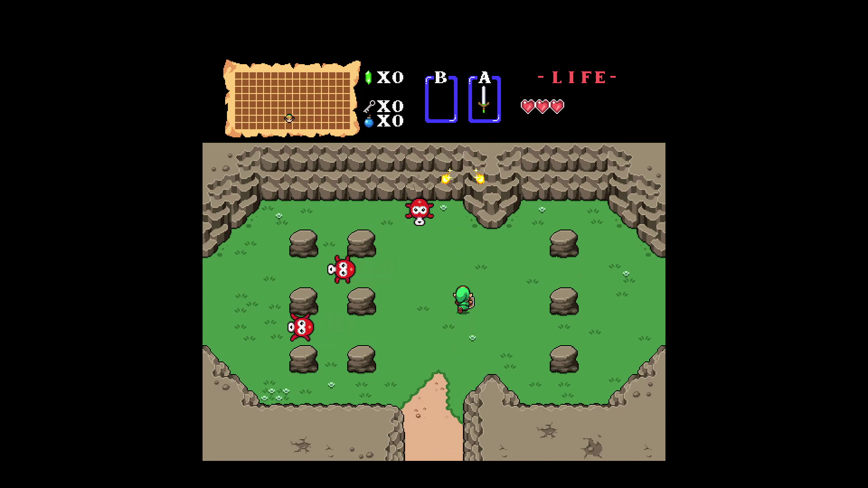
key(Right)
key(Right)
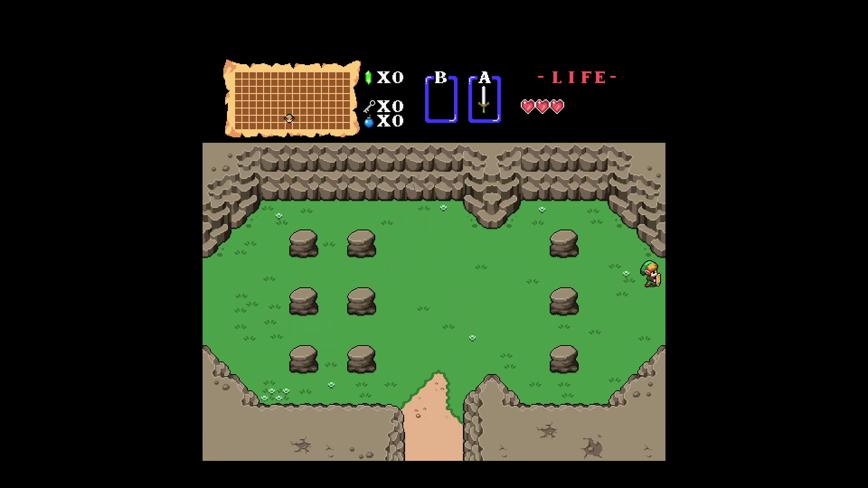
- Walk Link north through the forest screens to the lake shore
key(Up)
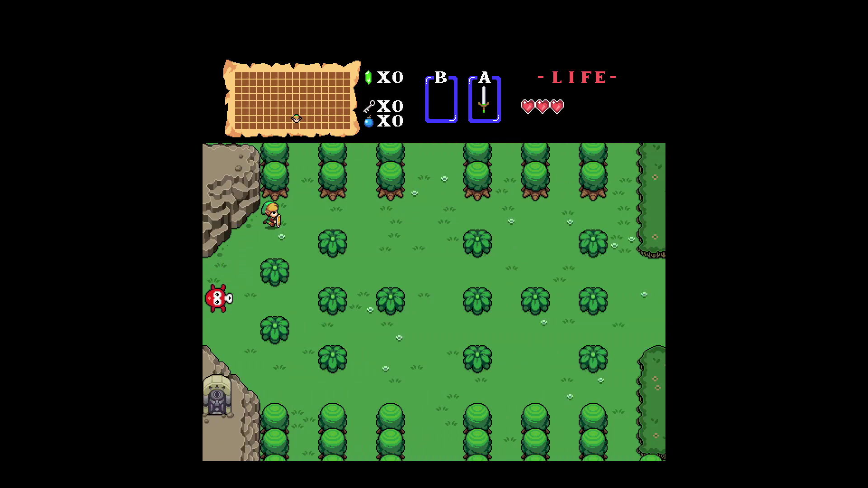
key(Right)
key(Up)
key(Up)
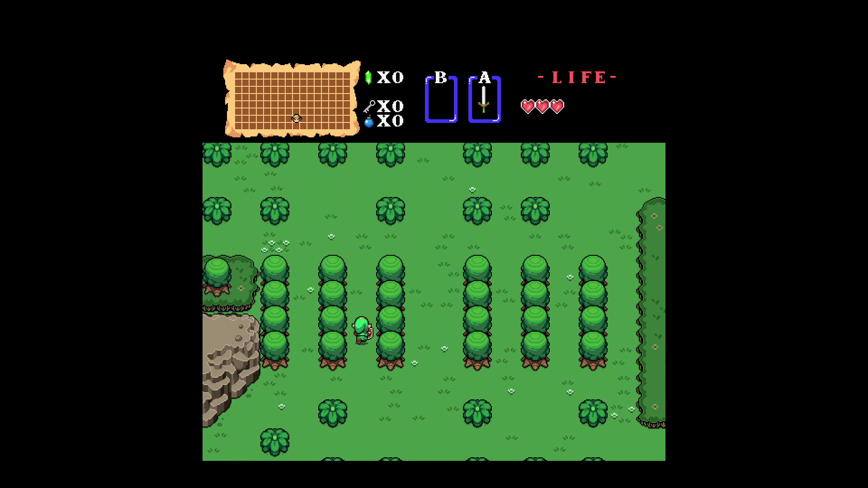
key(Up)
key(Right)
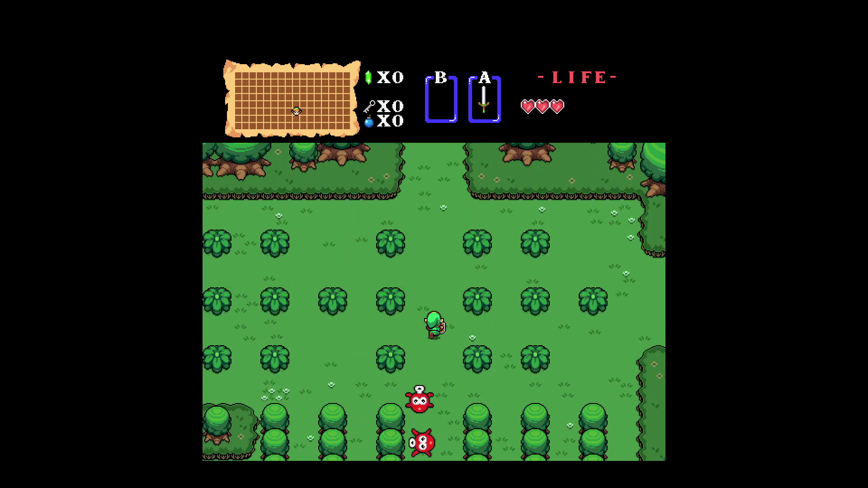
key(Up)
key(Up)
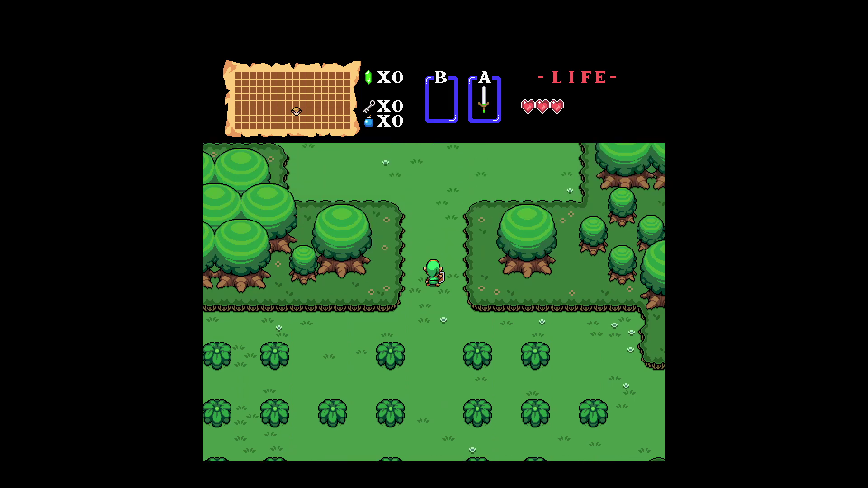
key(Up)
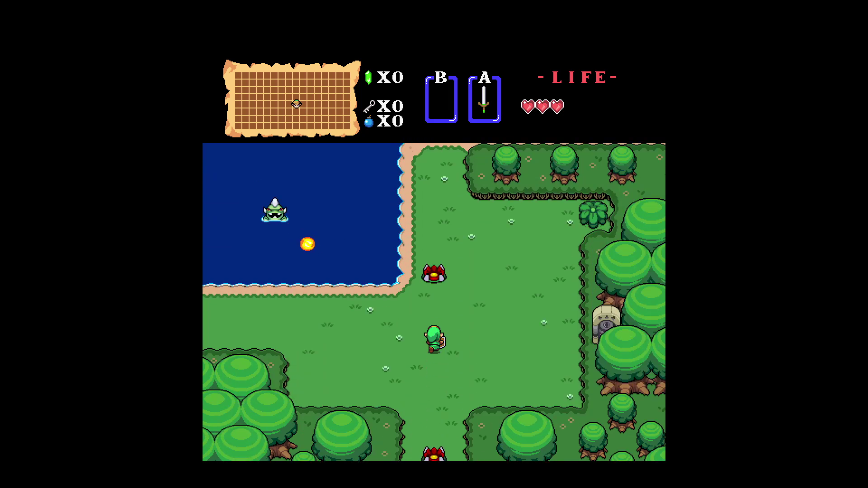
key(x)
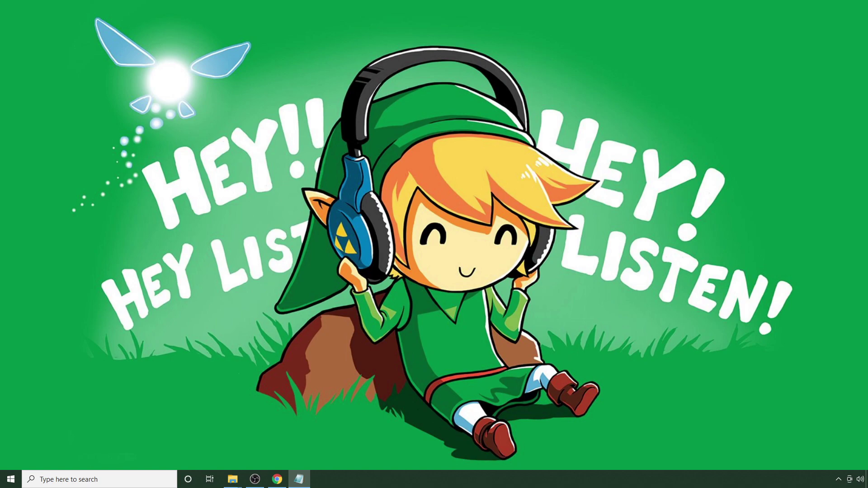
- Open Downloads > Mesen > HdPacks in File Explorer and move the window up and left
click(232, 479)
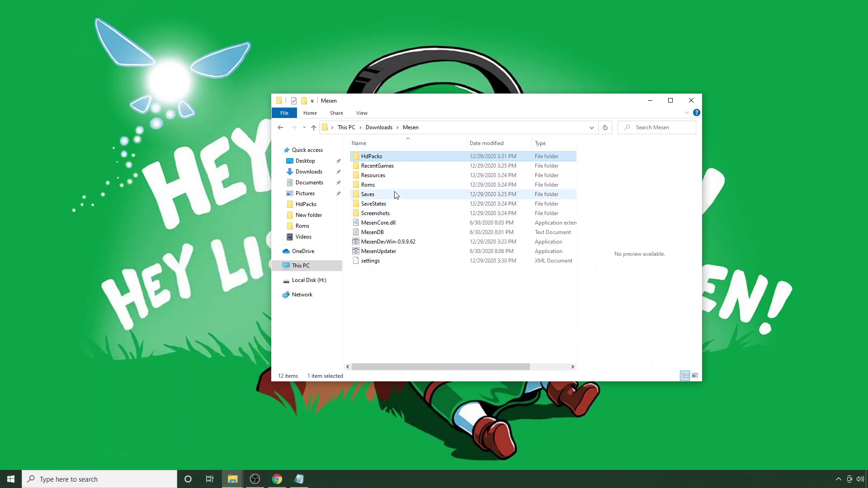
mouse_move(395, 195)
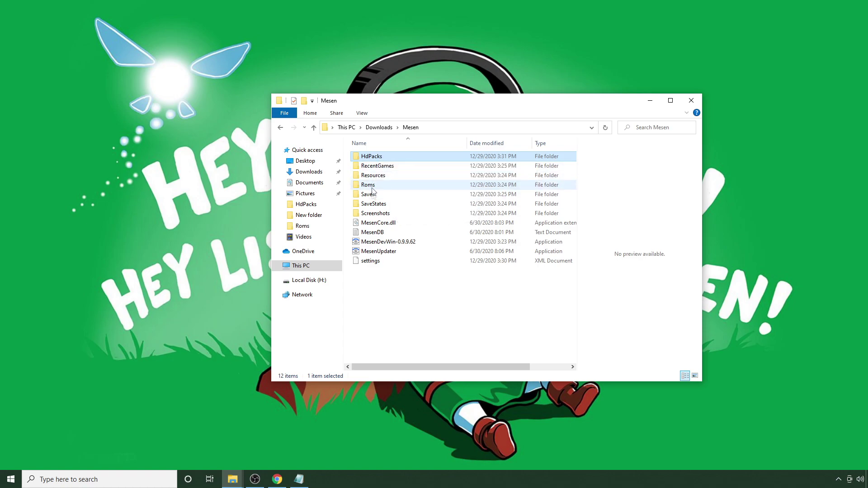
mouse_move(380, 159)
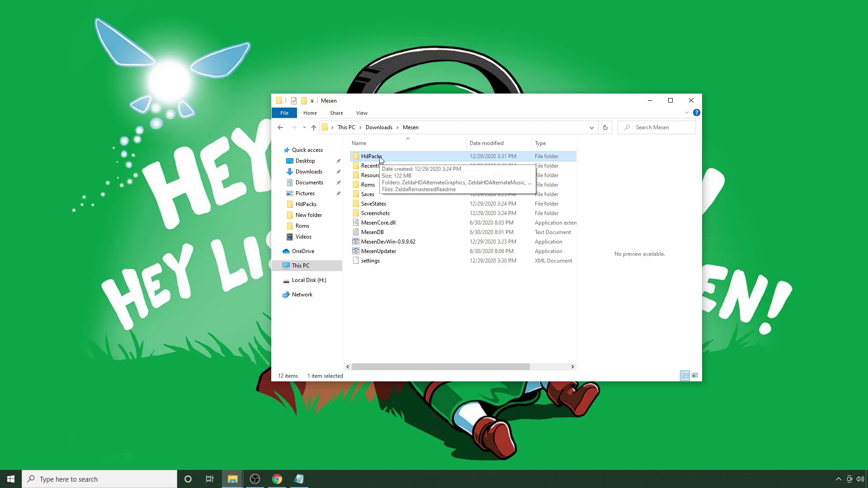
double_click(381, 160)
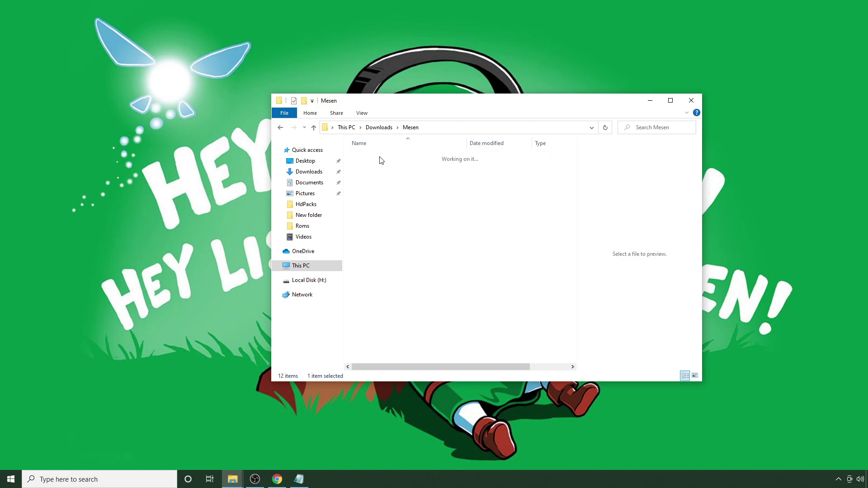
drag(464, 102, 284, 57)
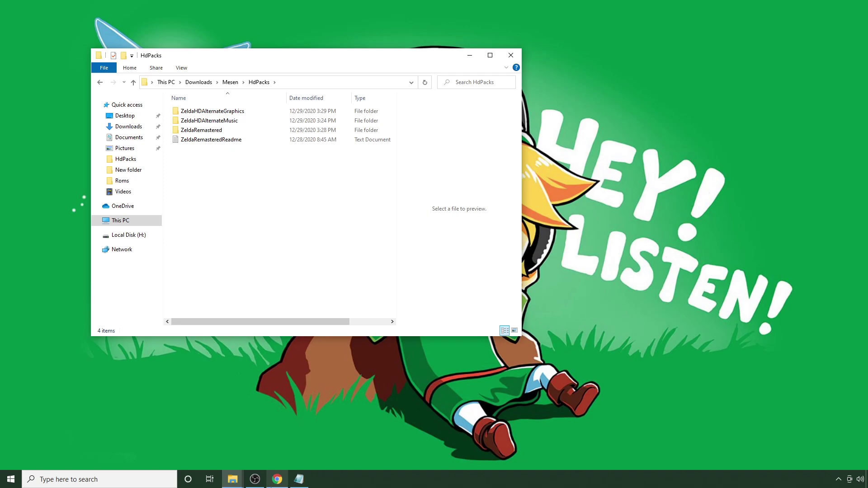
- Switch to Chrome and highlight the version number in the Zelda: Remastered post
click(277, 479)
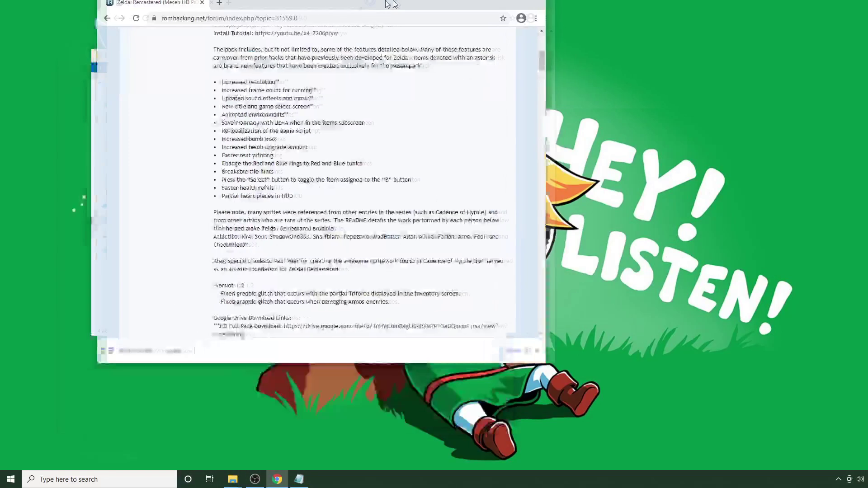
scroll(393, 288, up, 15)
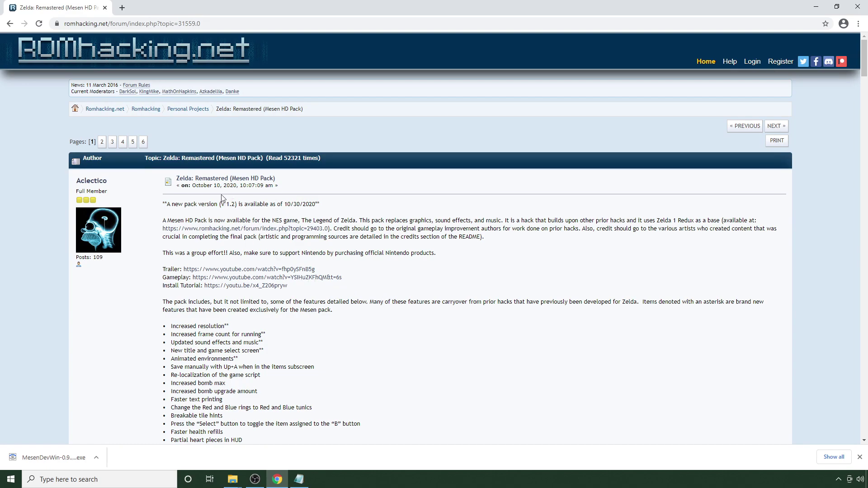
drag(227, 205, 238, 205)
click(403, 235)
- Highlight the Google Drive and Mega links for the full and low-end CPU HD packs
scroll(369, 218, down, 7)
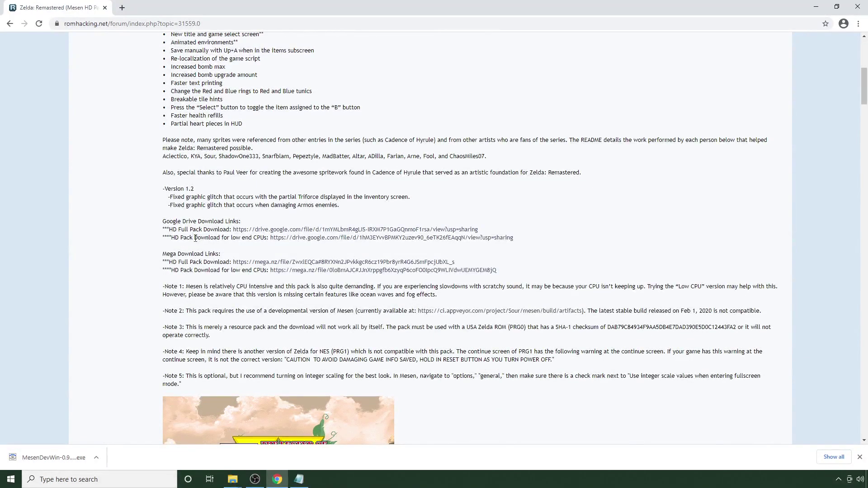
drag(163, 222, 217, 232)
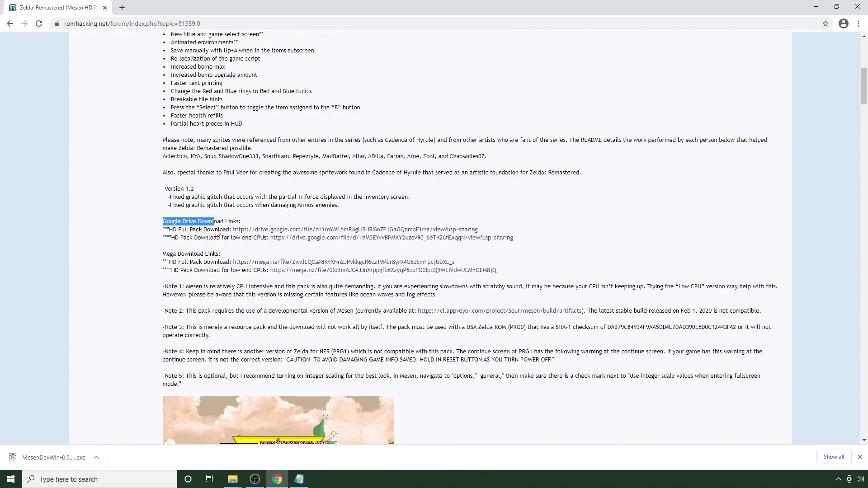
drag(177, 253, 219, 253)
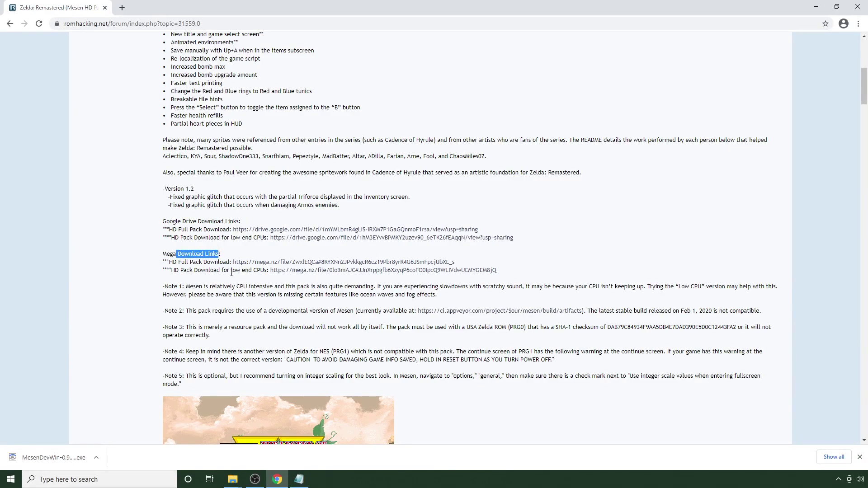
drag(192, 229, 248, 230)
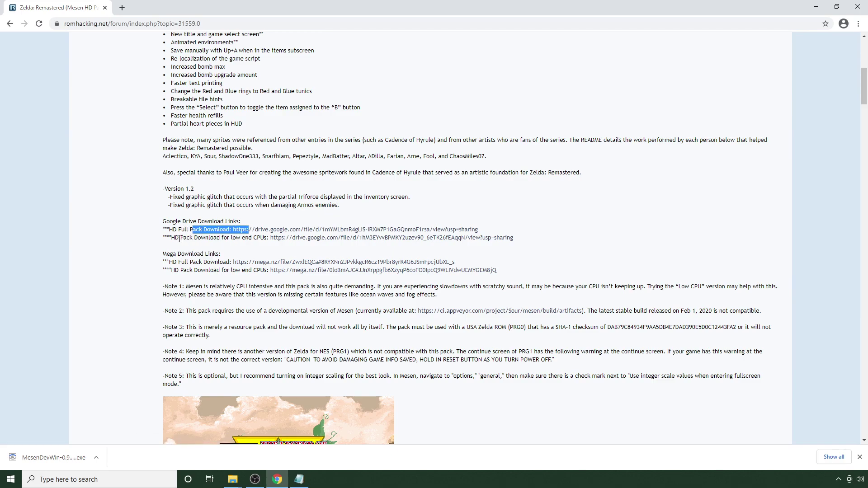
drag(179, 237, 217, 238)
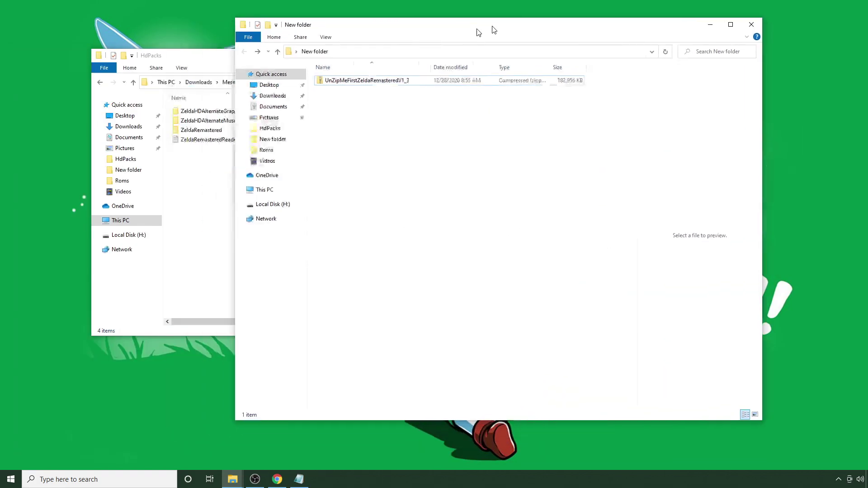
- Extract UnZipMeFirstZeldaRemasteredV1_3.zip in New folder with 7-Zip Extract Here, then delete the zip
drag(492, 29, 547, 71)
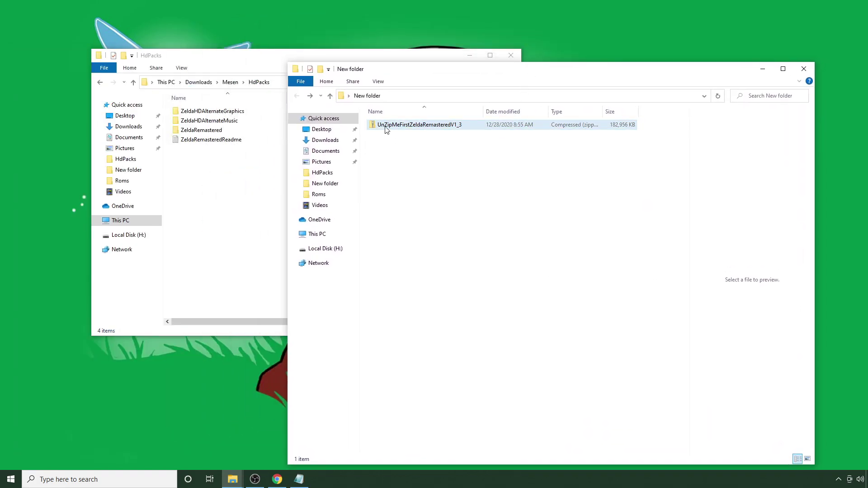
click(435, 126)
right_click(435, 126)
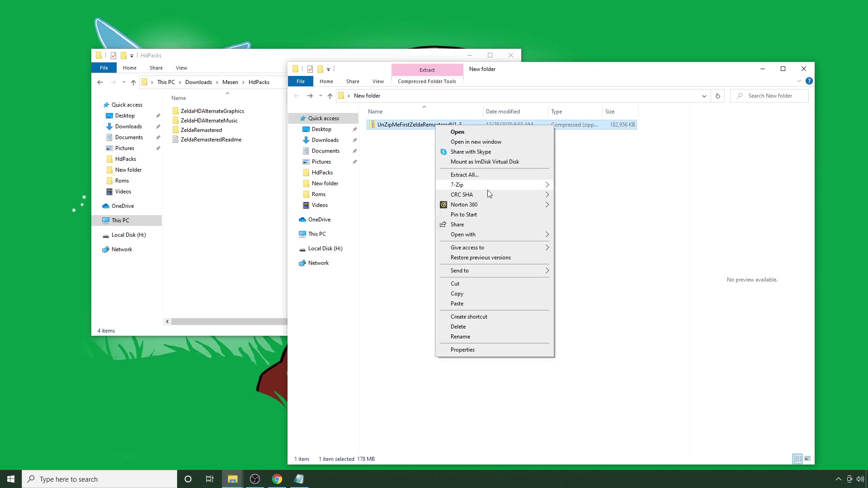
mouse_move(513, 185)
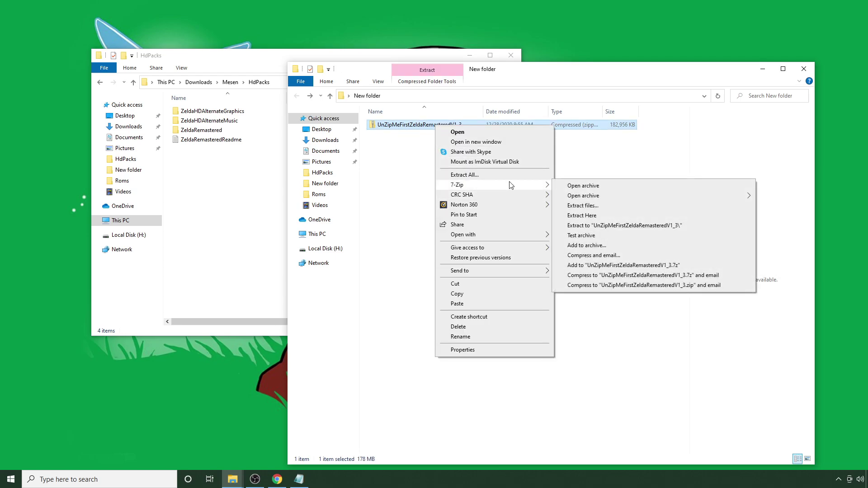
click(632, 219)
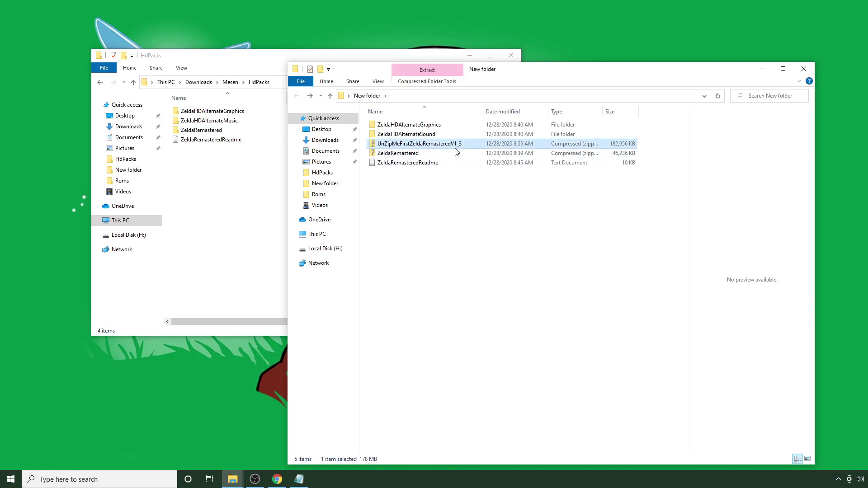
key(Delete)
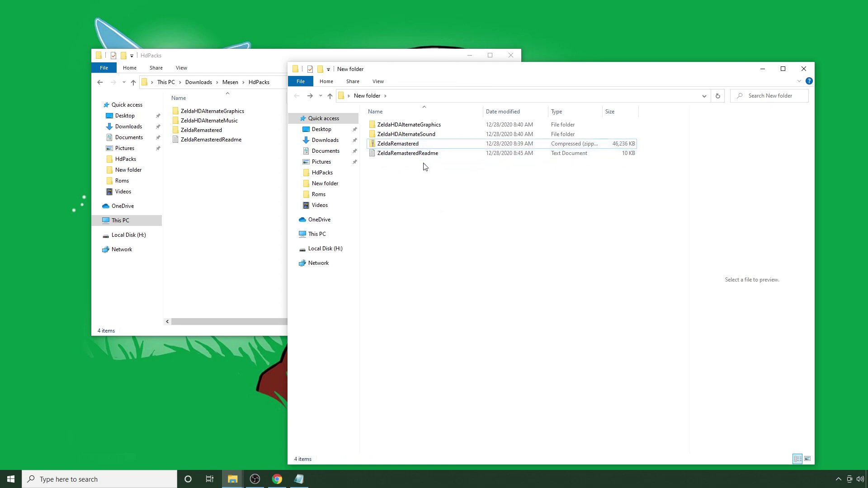
- Delete all four old items in the HdPacks folder
click(236, 181)
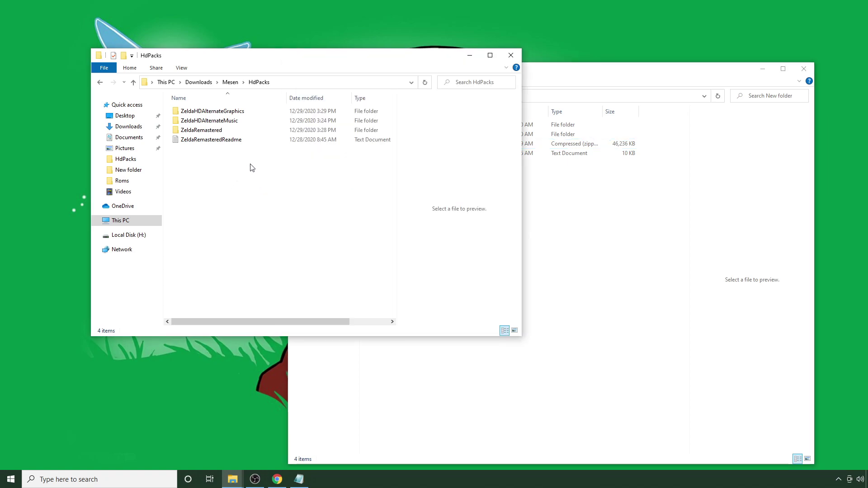
drag(256, 168, 194, 118)
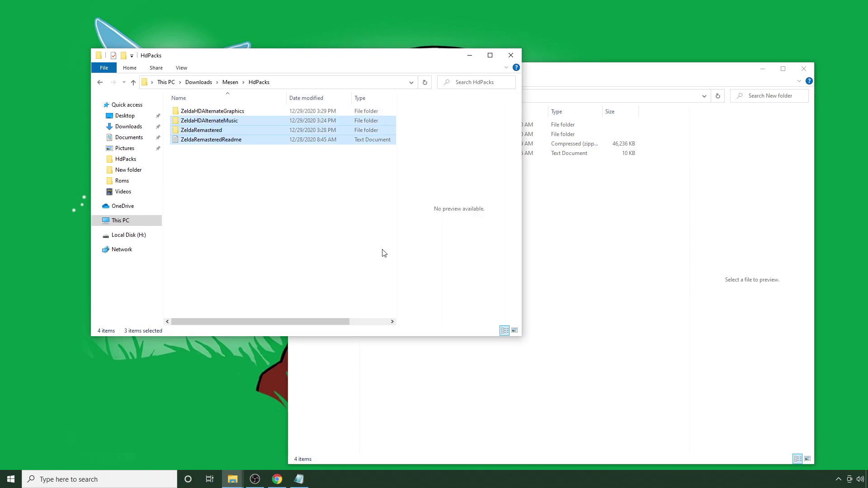
drag(280, 178, 180, 108)
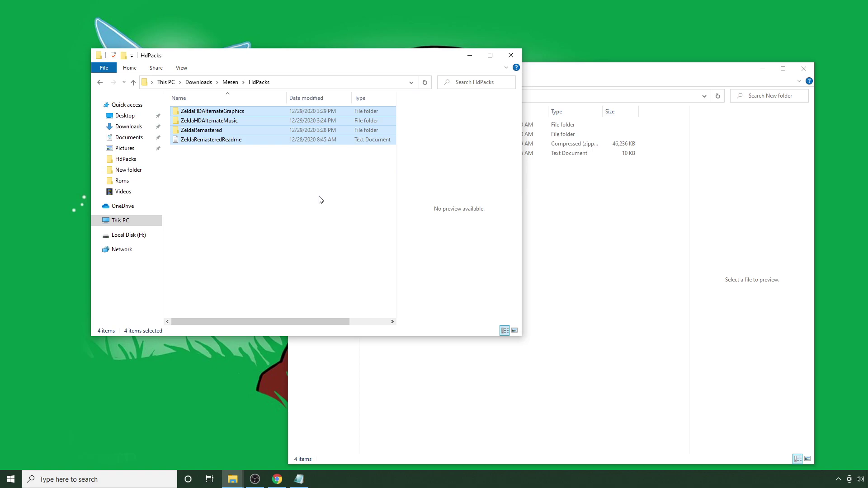
key(Delete)
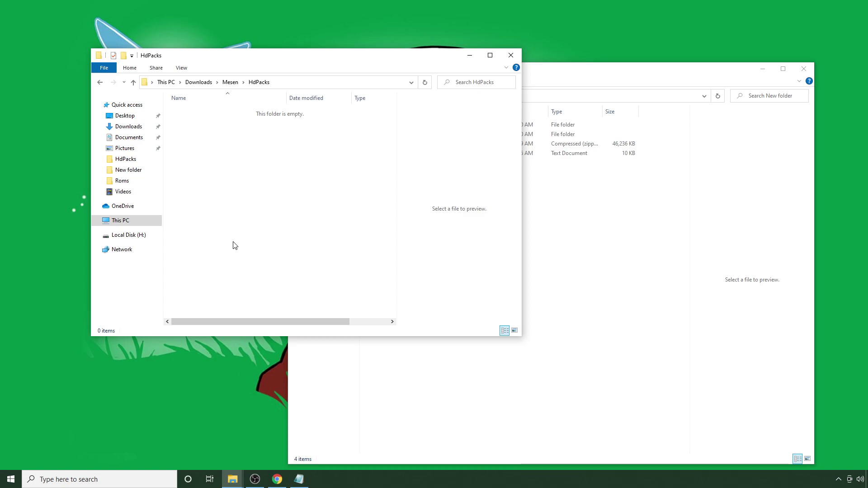
- Copy the four extracted Zelda pack items from New folder and paste them into HdPacks
click(550, 282)
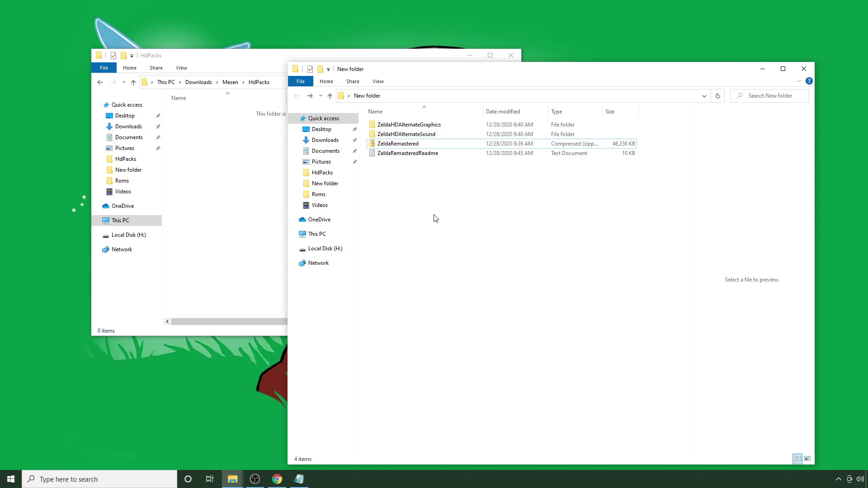
drag(435, 218, 425, 148)
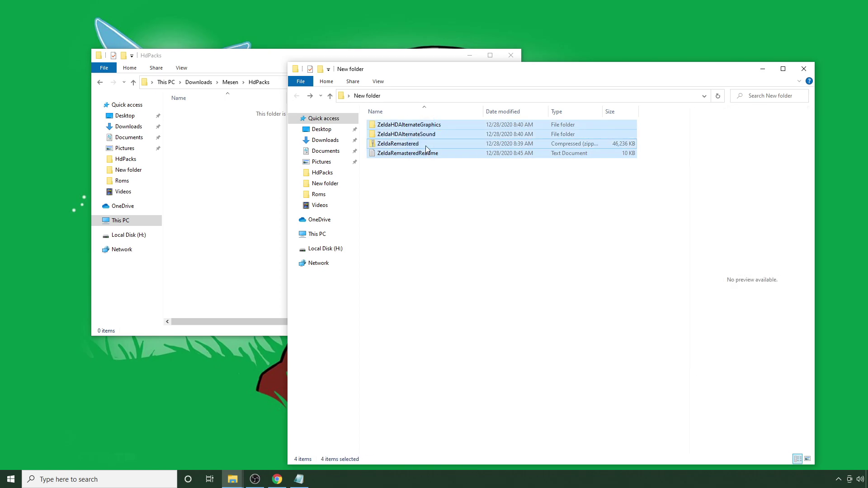
right_click(426, 148)
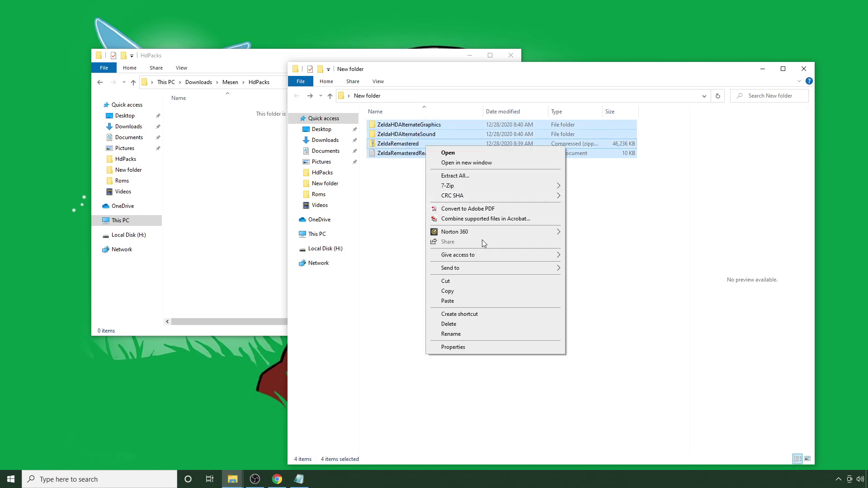
click(476, 292)
click(221, 167)
right_click(222, 167)
click(272, 228)
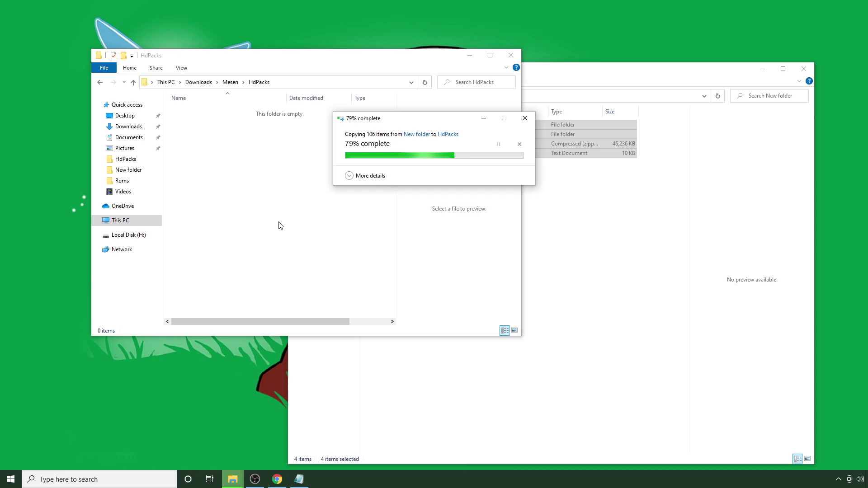
- Minimize New folder and select the ZeldaRemastered zip in HdPacks
click(699, 74)
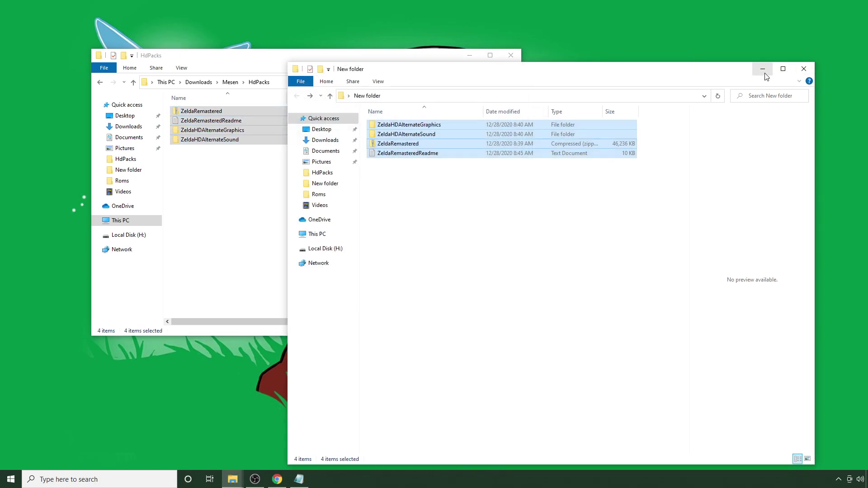
click(762, 69)
click(251, 187)
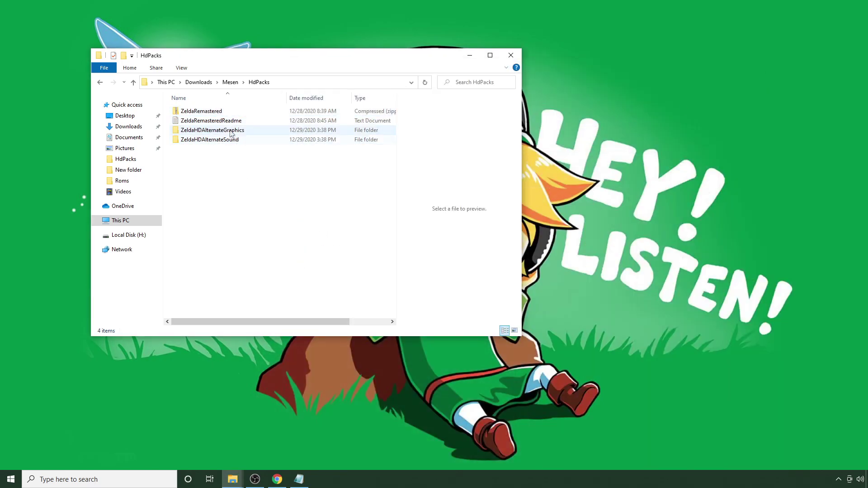
click(218, 112)
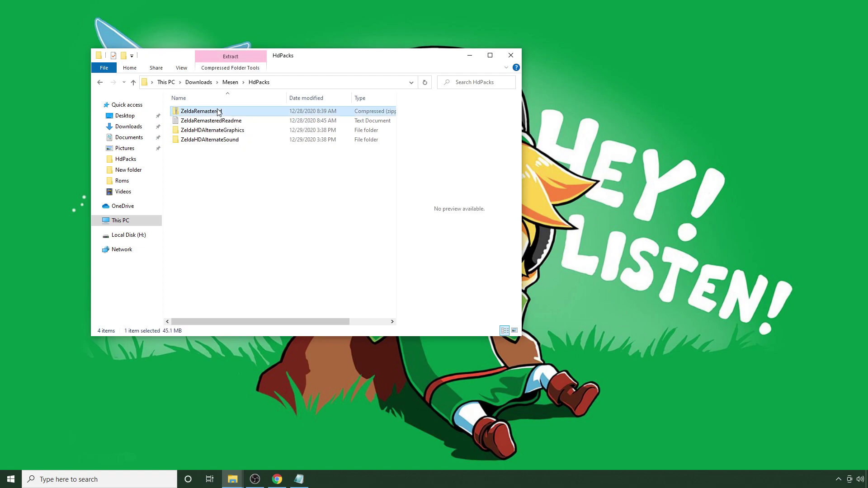
- Extract ZeldaRemastered.zip with 7-Zip into a ZeldaRemastered folder
double_click(218, 111)
right_click(217, 109)
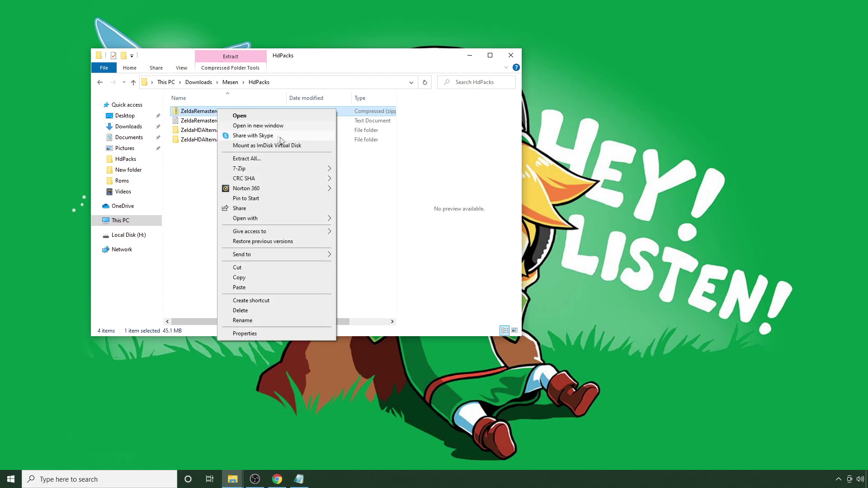
mouse_move(327, 169)
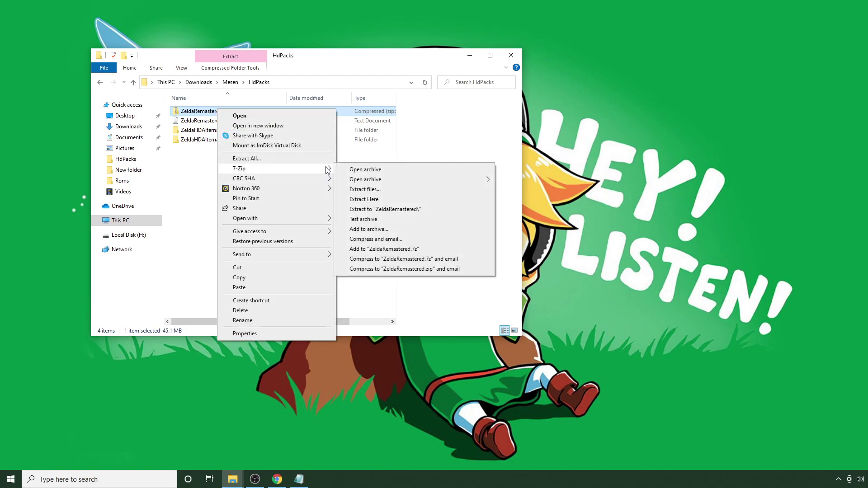
click(403, 209)
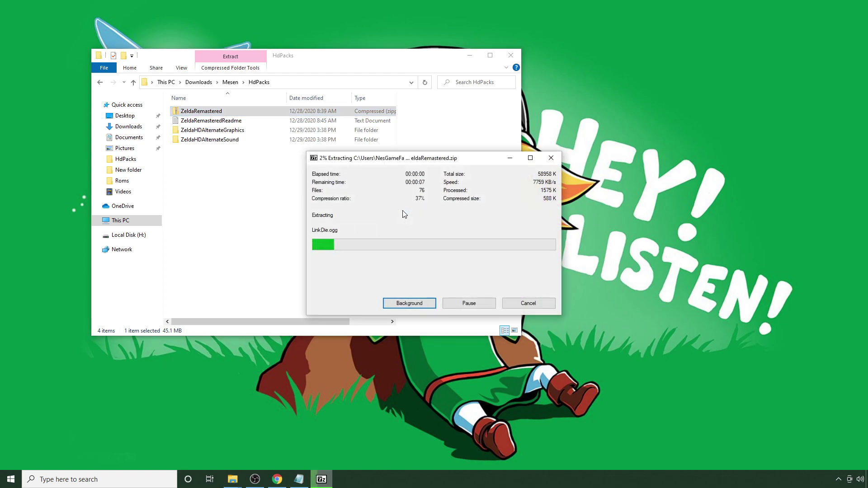
- Delete the ZeldaRemastered zip archive, leaving the extracted folder selected
click(216, 182)
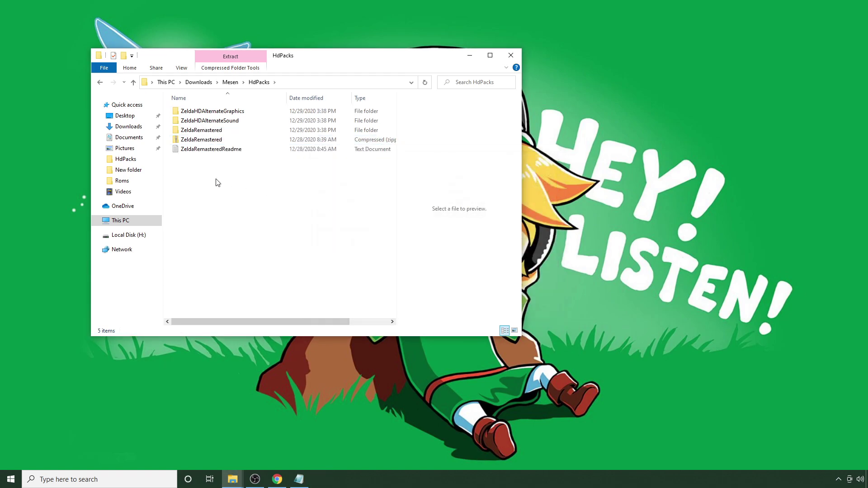
click(219, 141)
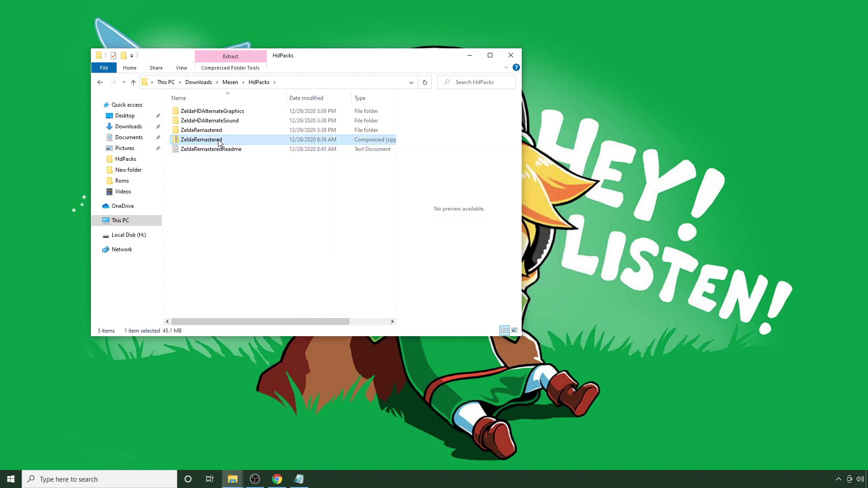
key(Delete)
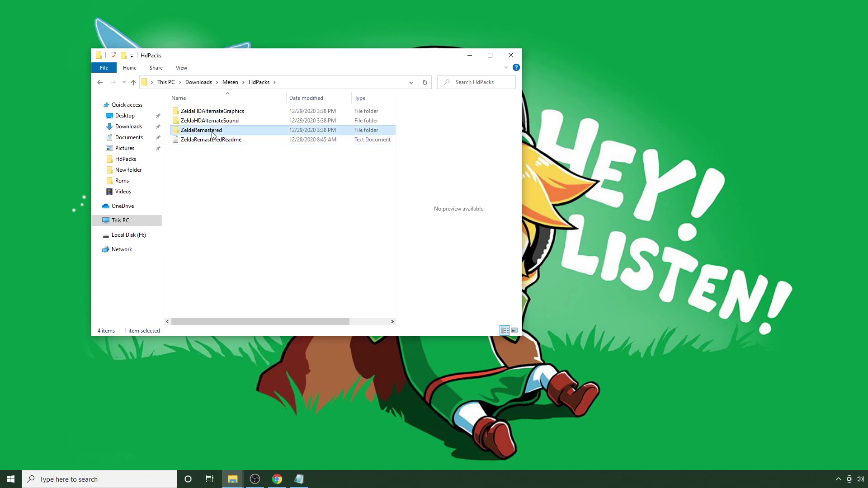
click(185, 131)
- Launch MesenDevWin from the Mesen folder and load ZeldaRemastered.nes with its HD pack
click(233, 85)
click(213, 198)
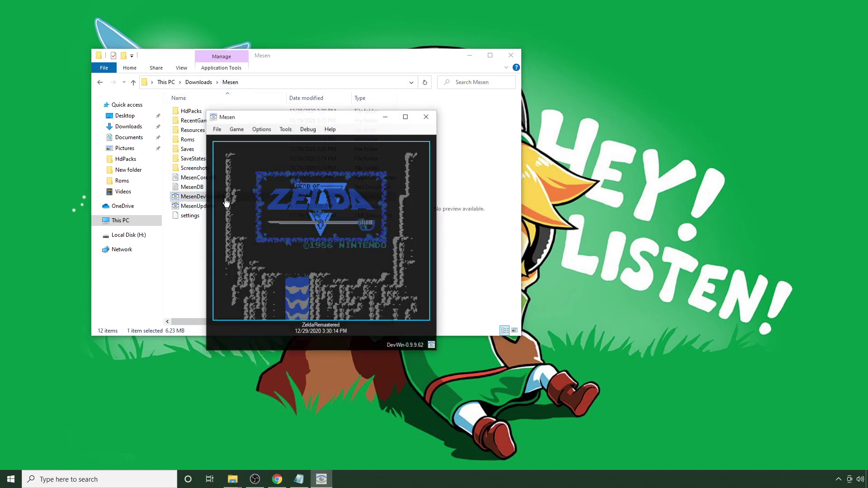
click(216, 129)
click(226, 140)
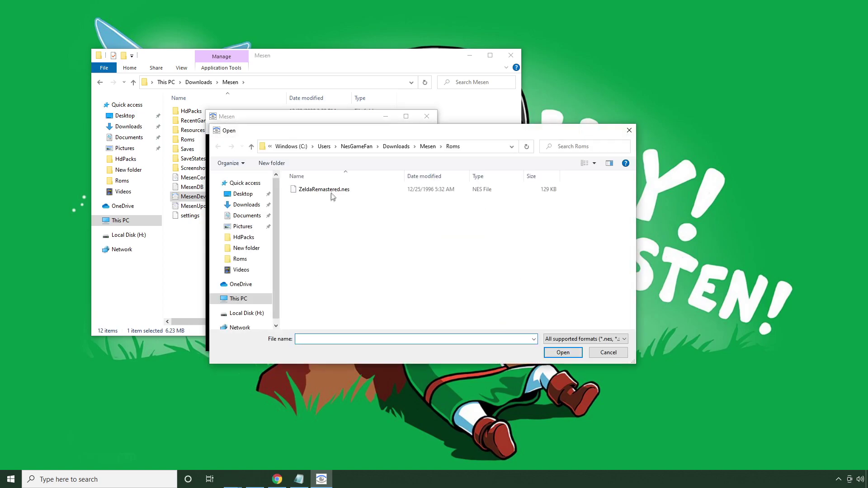
double_click(332, 191)
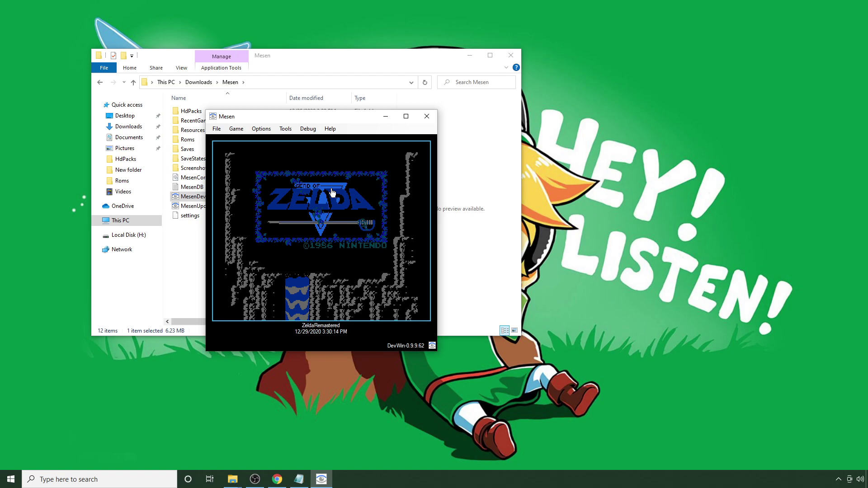
click(332, 192)
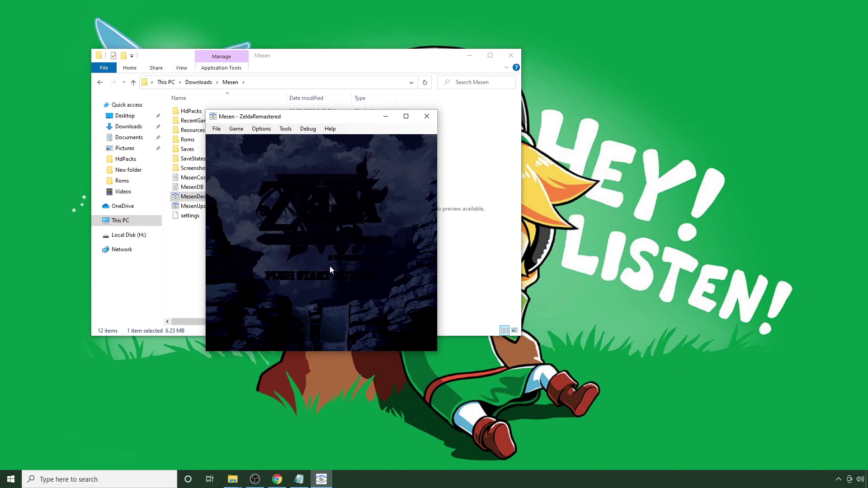
- Close Mesen and browse to HdPacks > ZeldaHDAlternateSound > 8Bit
click(436, 119)
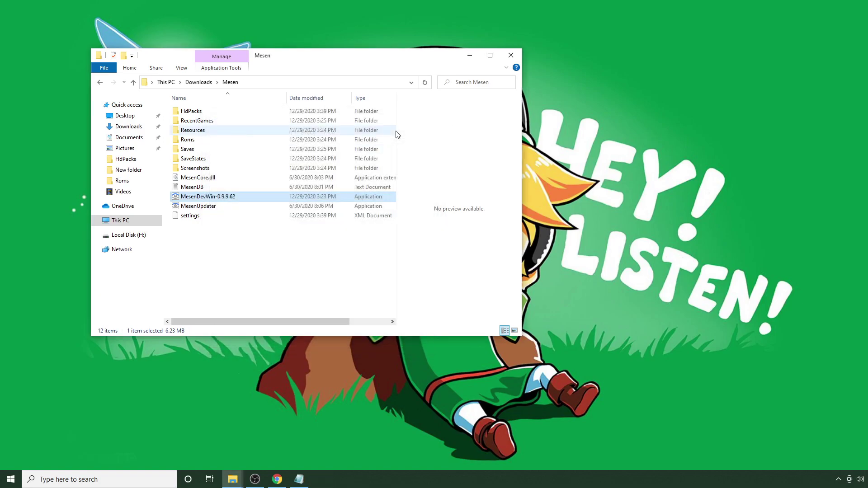
double_click(202, 111)
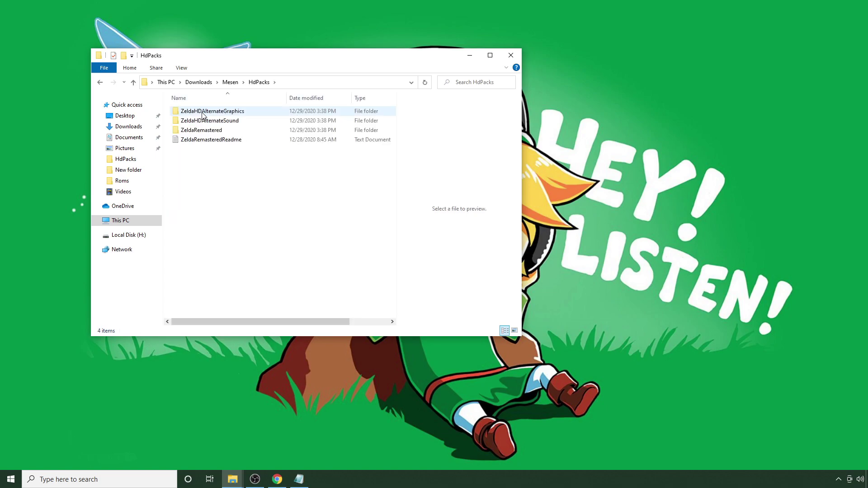
double_click(227, 124)
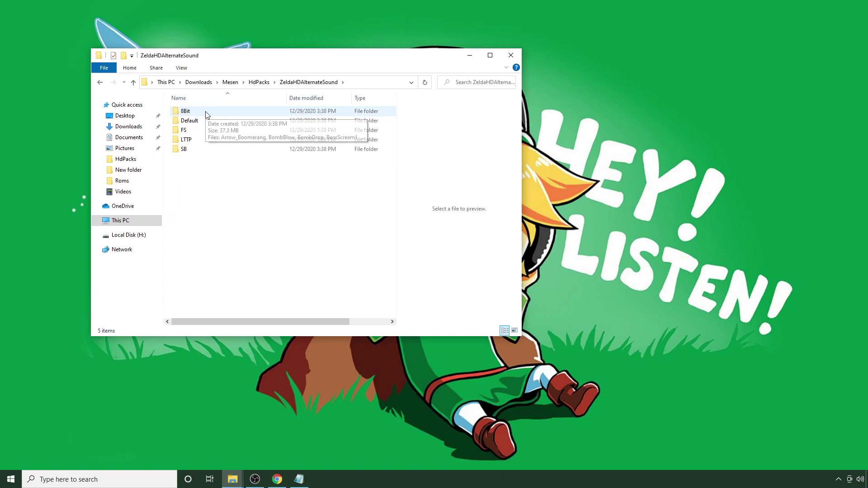
double_click(208, 112)
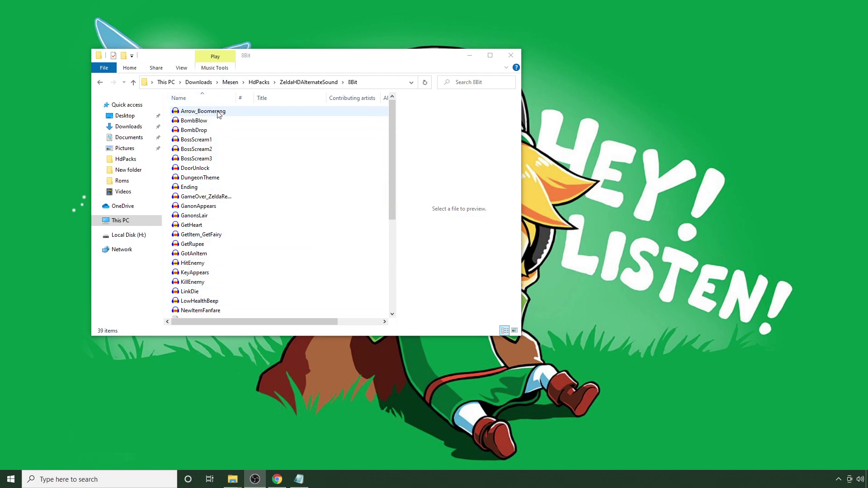
- Copy all 39 8Bit sound files, then return to HdPacks and select ZeldaRemastered
click(229, 181)
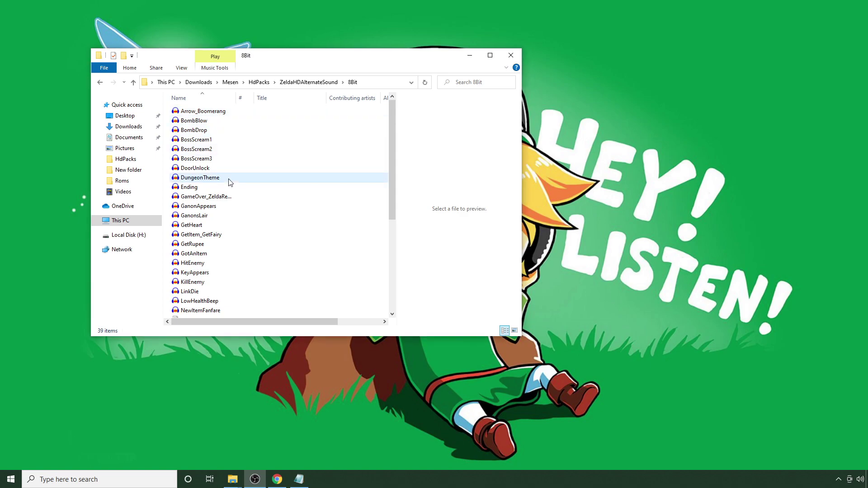
key(ctrl+a)
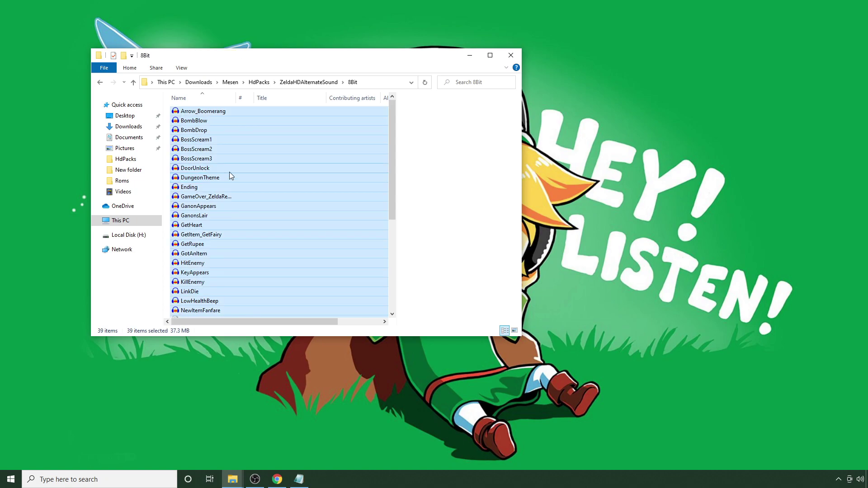
right_click(229, 171)
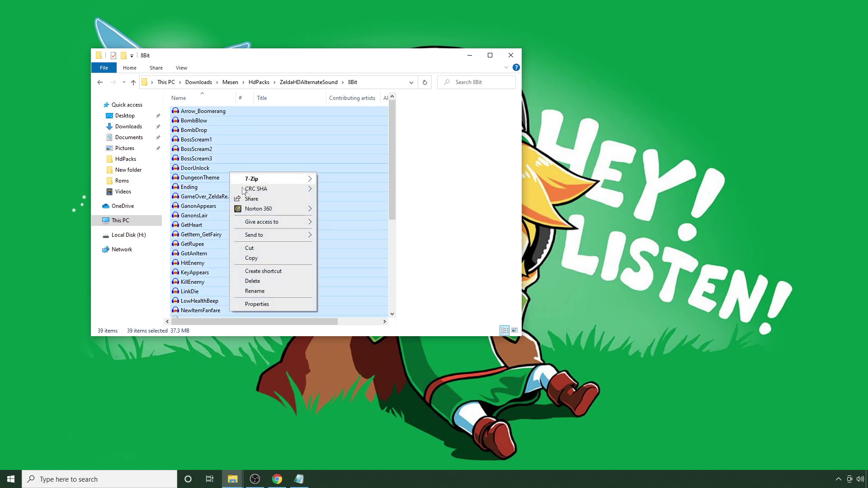
click(271, 259)
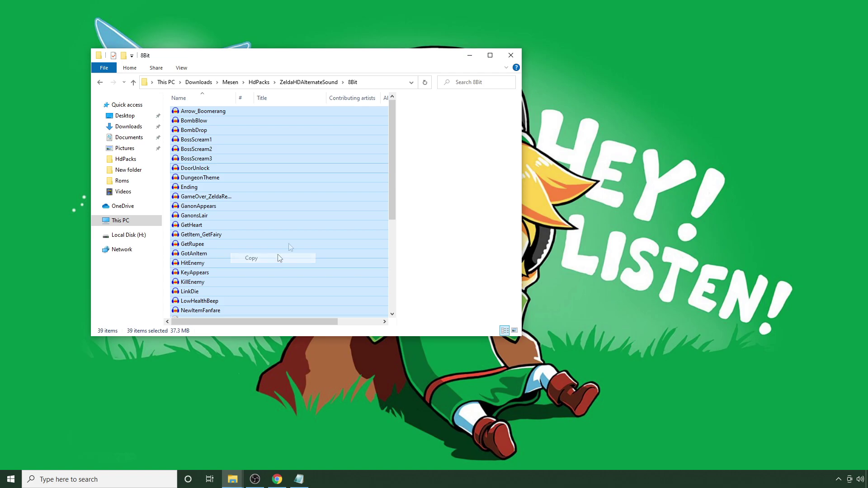
click(259, 82)
click(219, 130)
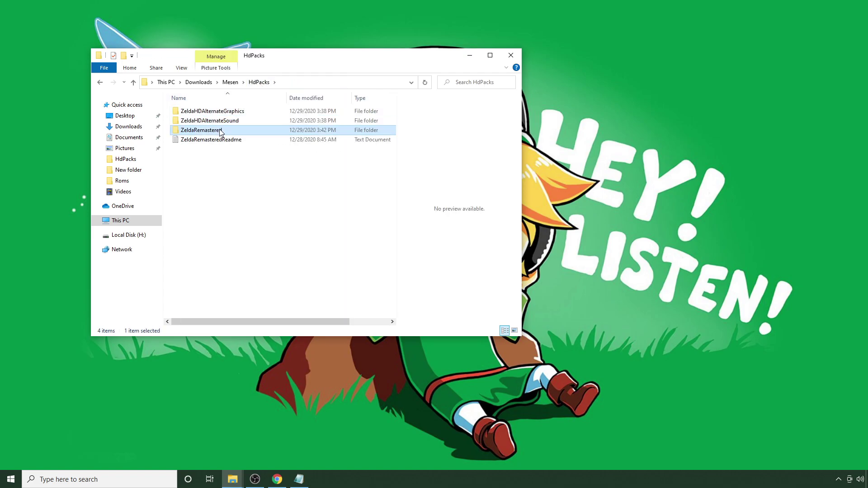
- Paste the 39 sound files into ZeldaRemastered, replacing existing files, then return to the Mesen folder
double_click(220, 130)
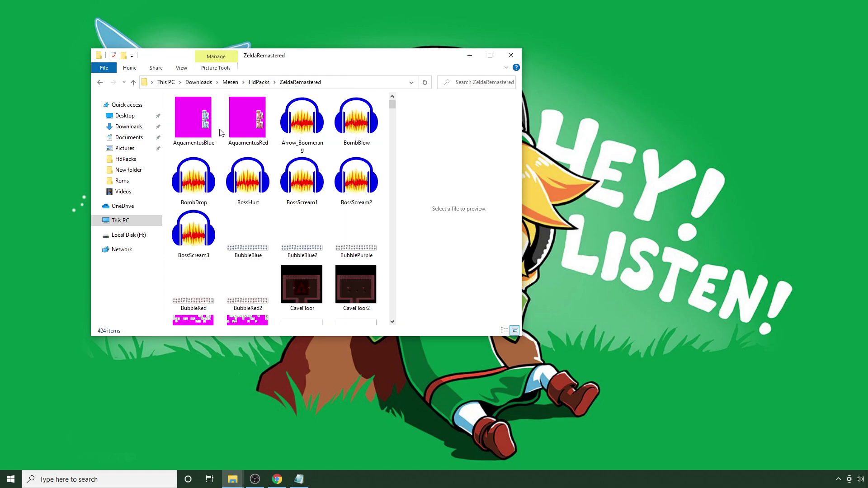
right_click(168, 138)
click(212, 200)
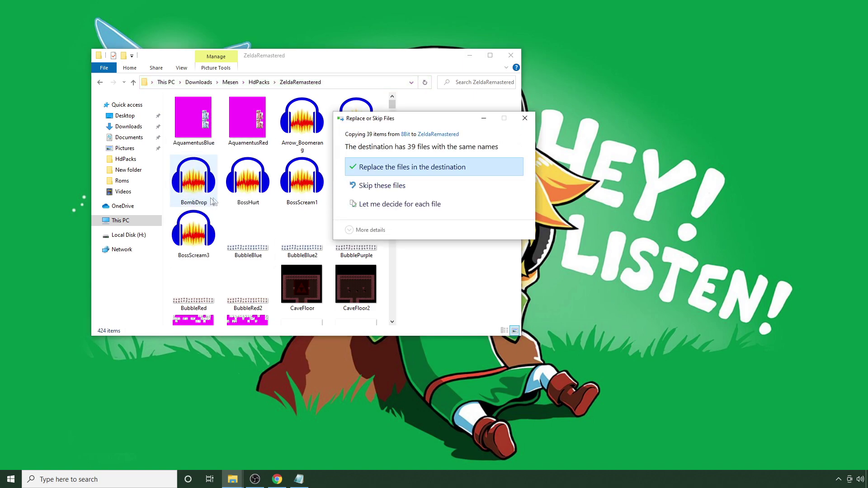
click(430, 167)
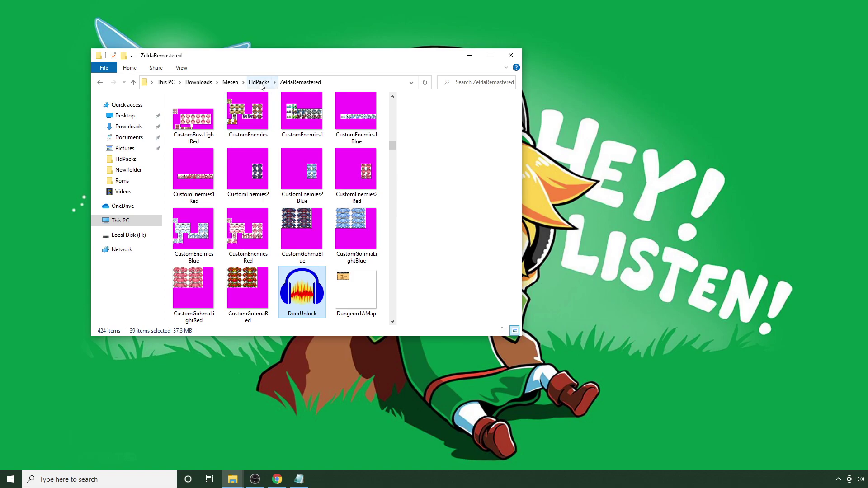
click(230, 82)
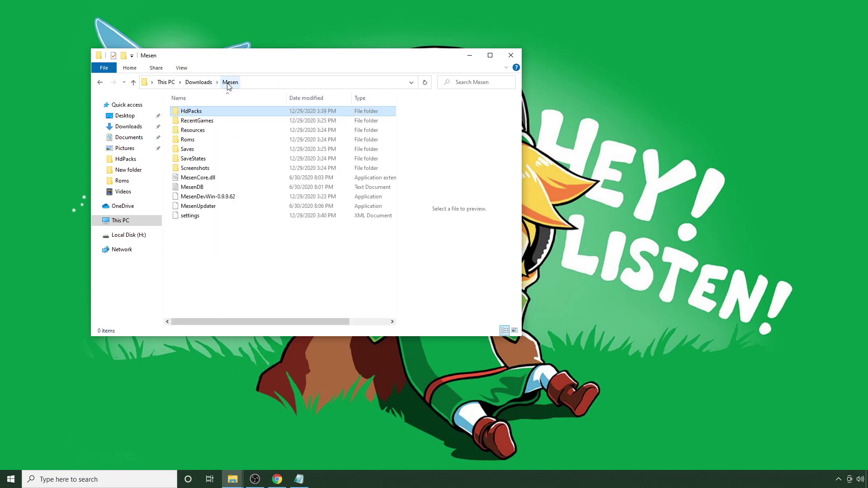
- Launch MesenDevWin, cancel the Open dialog and load ZeldaRemastered from the recent games tile
click(226, 197)
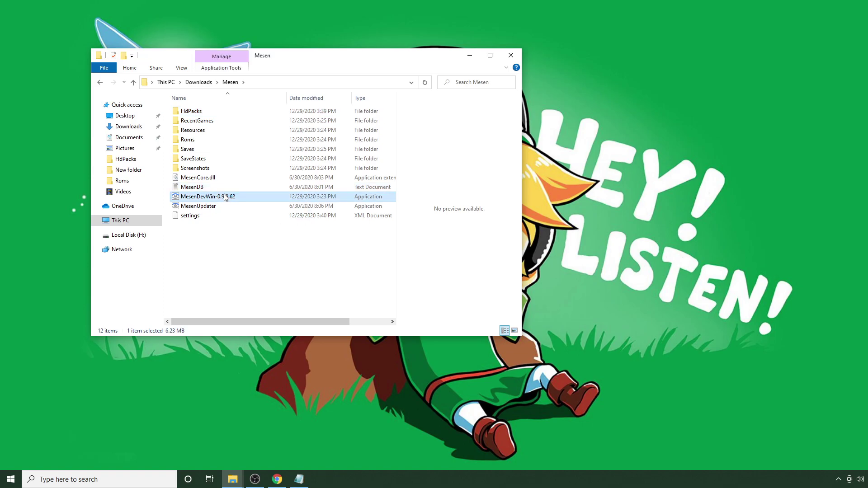
double_click(225, 197)
click(218, 129)
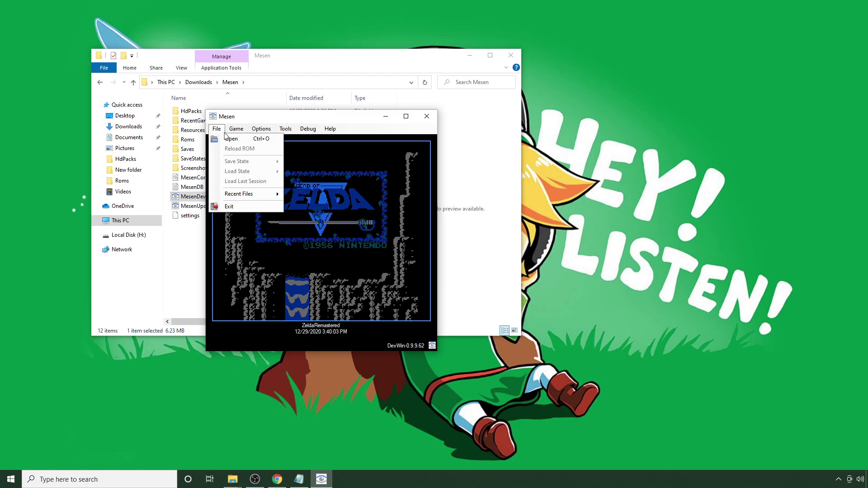
click(227, 139)
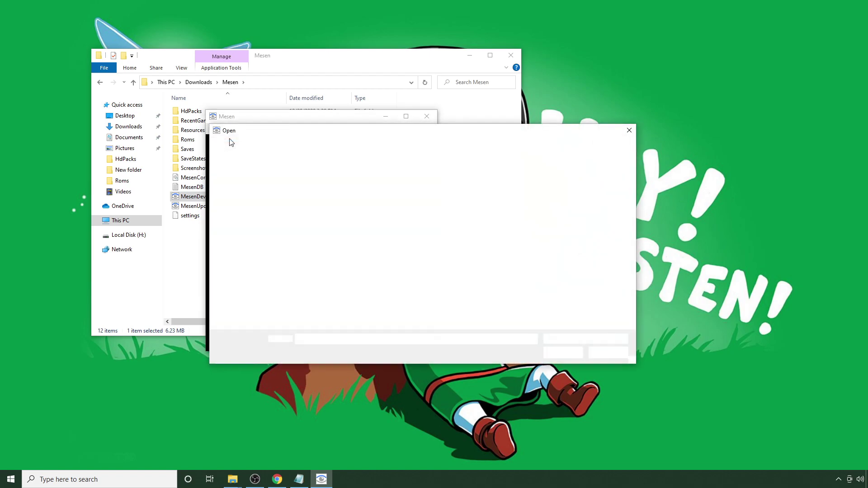
key(Escape)
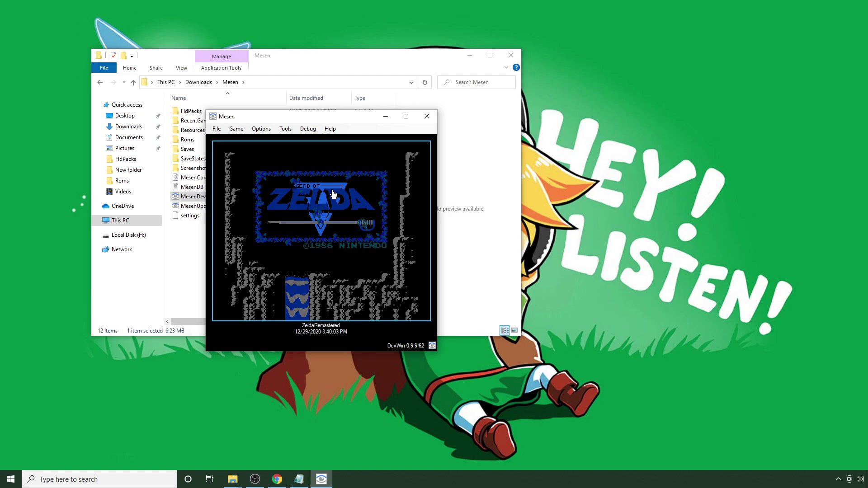
click(333, 194)
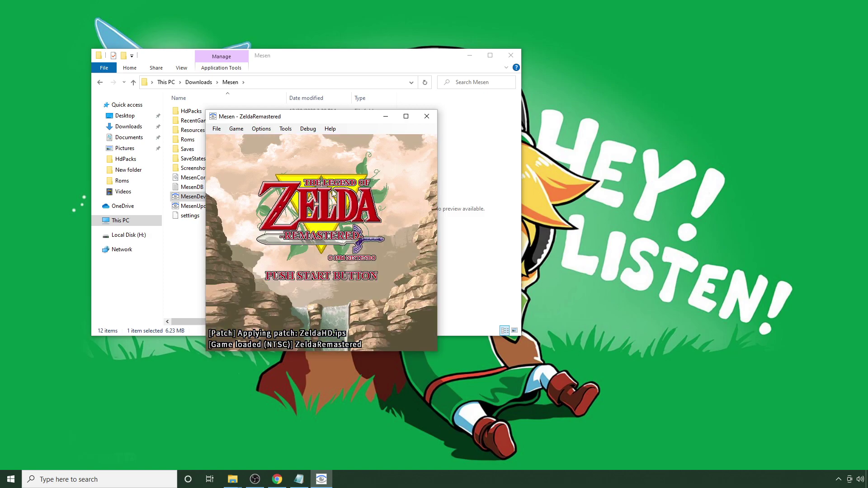
- Register a new save file named AAA and start playing it
key(w)
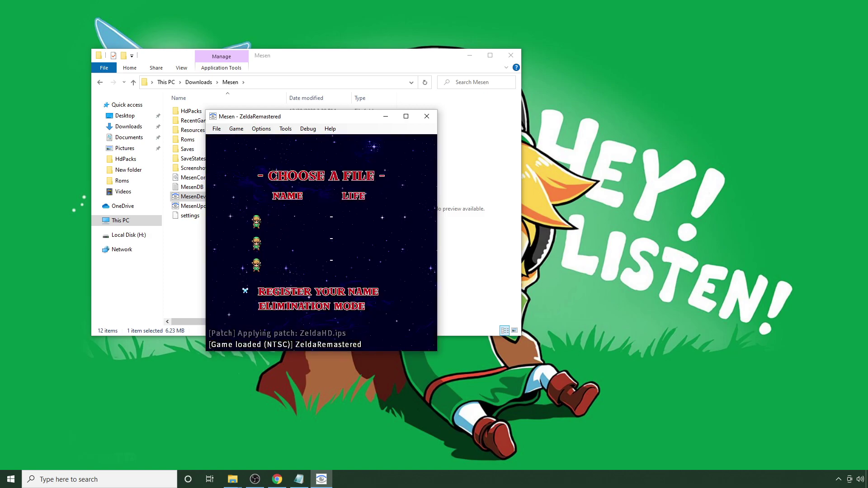
key(s)
key(w)
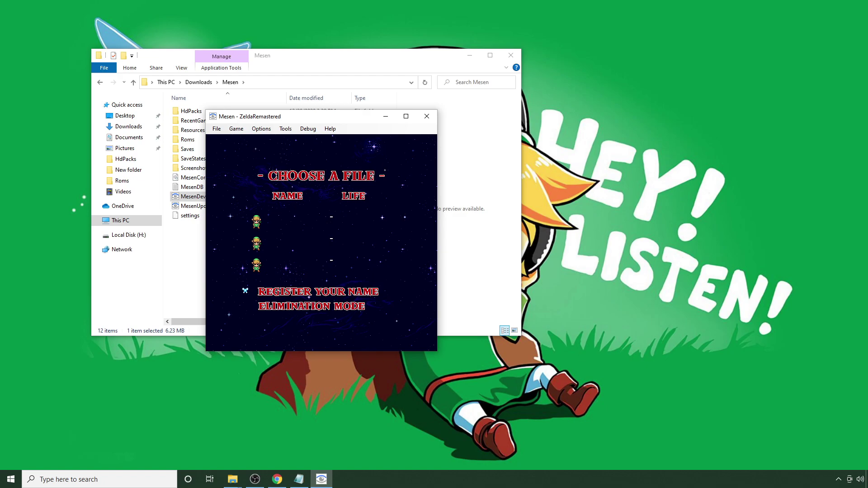
key(i)
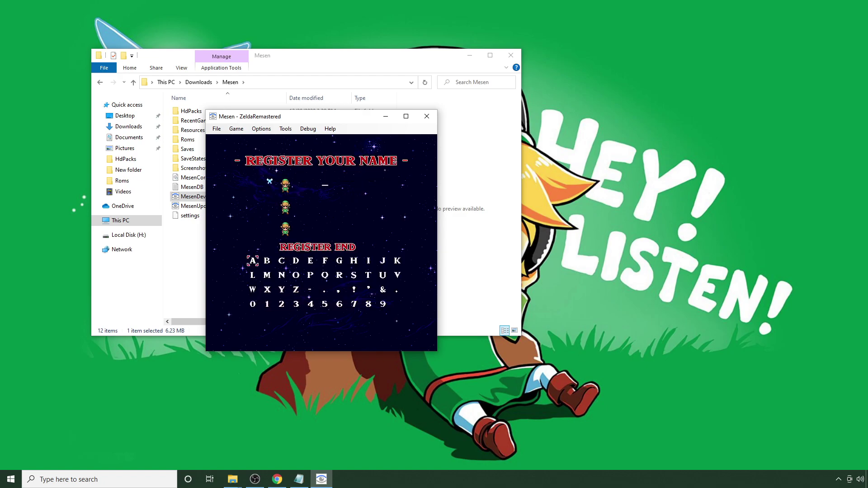
key(i)
key(i)
key(i)
key(s)
key(s)
key(s)
key(i)
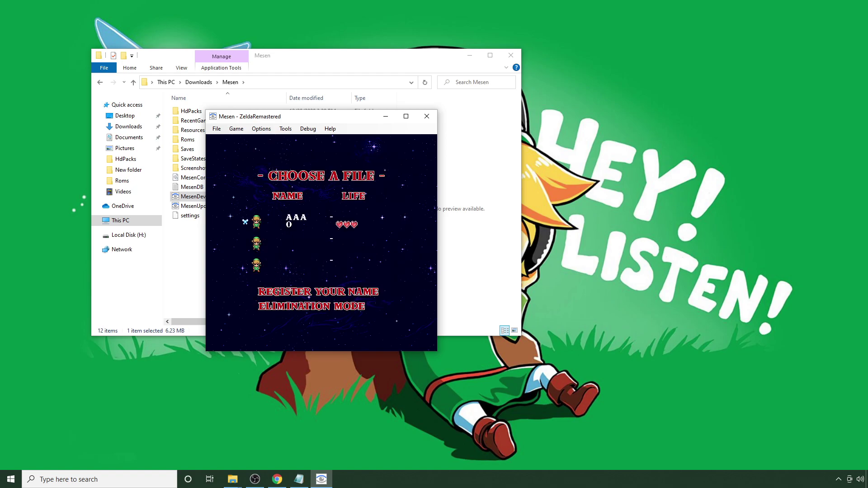
key(i)
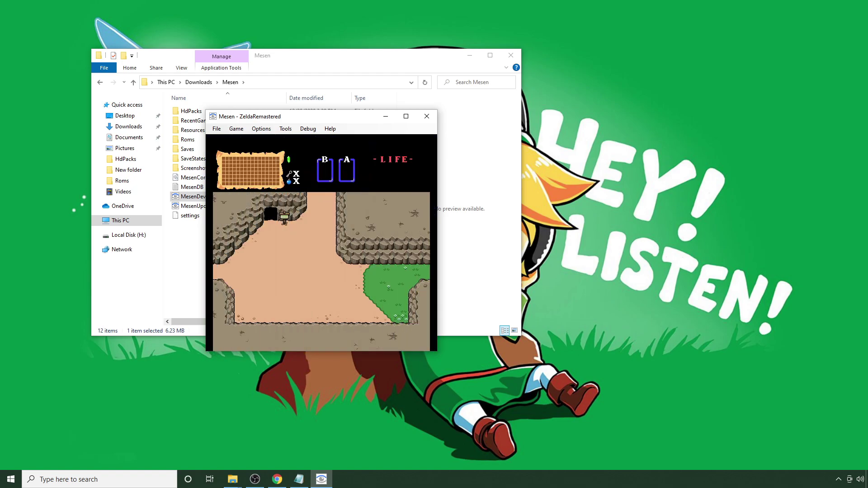
- Walk Link into the first cave, then close Mesen with Alt+F4
key(d)
key(a)
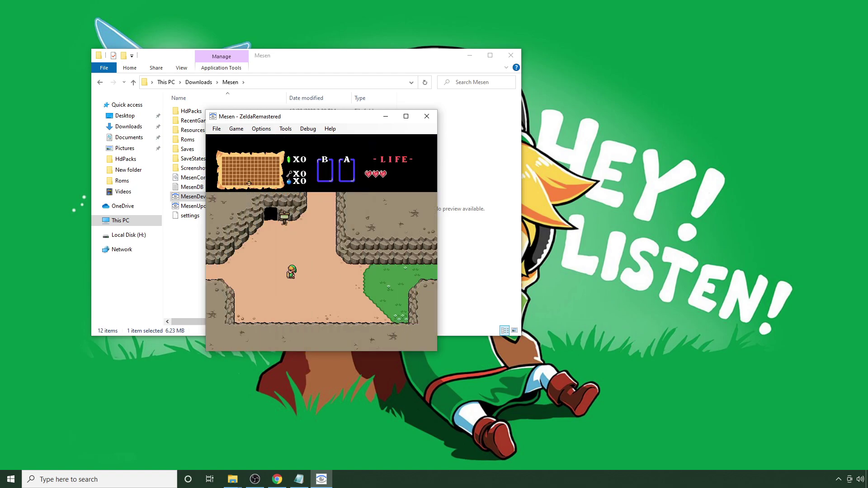
key(w)
key(a)
key(w)
key(d)
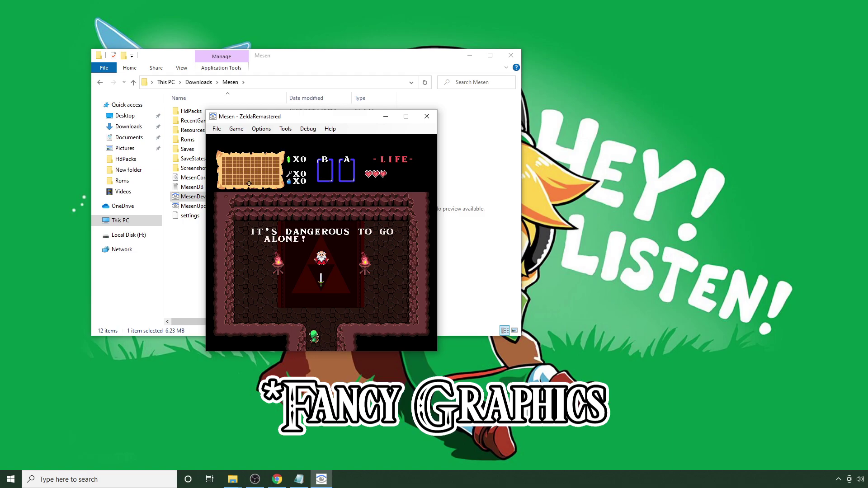
key(w)
key(w)
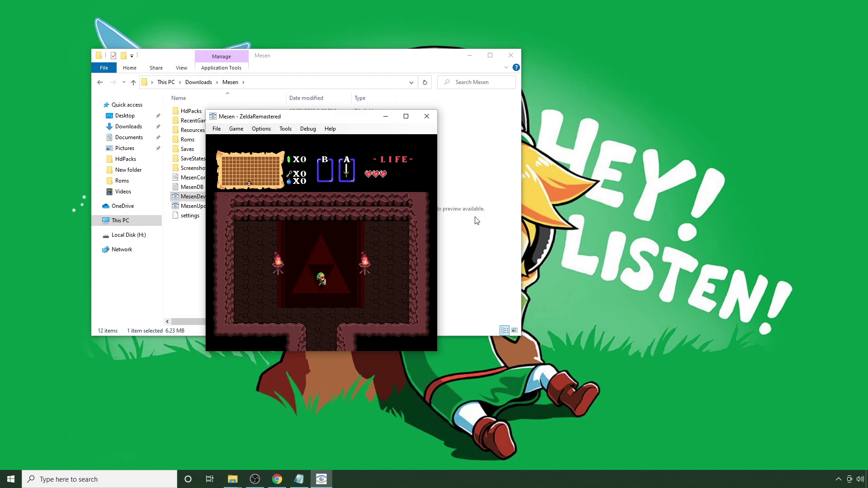
key(s)
key(alt+F4)
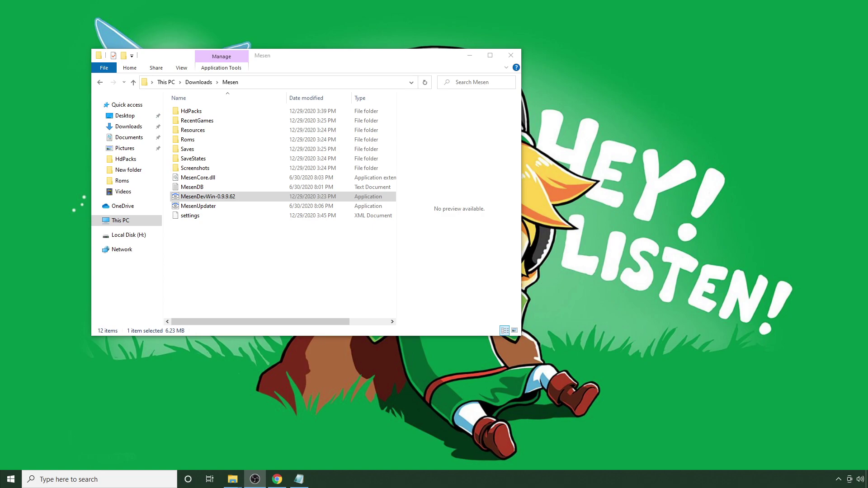
- Open the Downloads folder in a second File Explorer window from the Start menu
click(11, 479)
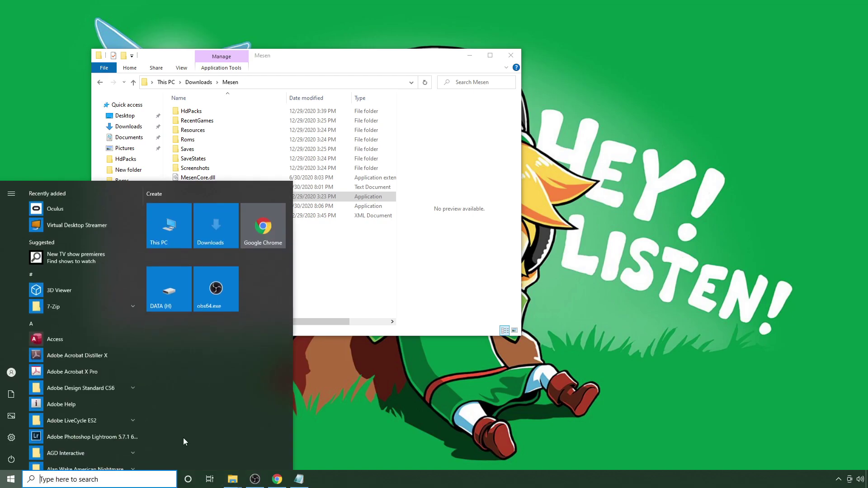
click(219, 235)
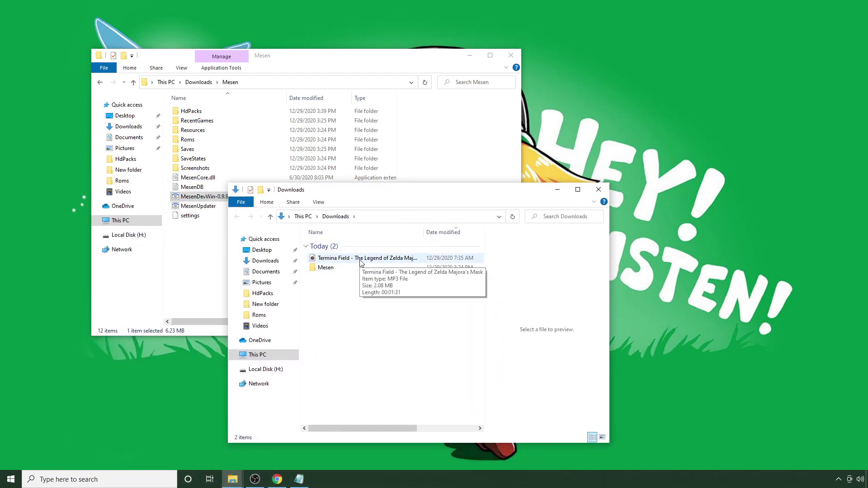
- Open the Termina Field MP3 from Downloads with Audacity Cross-Platform Sound Editor
click(362, 262)
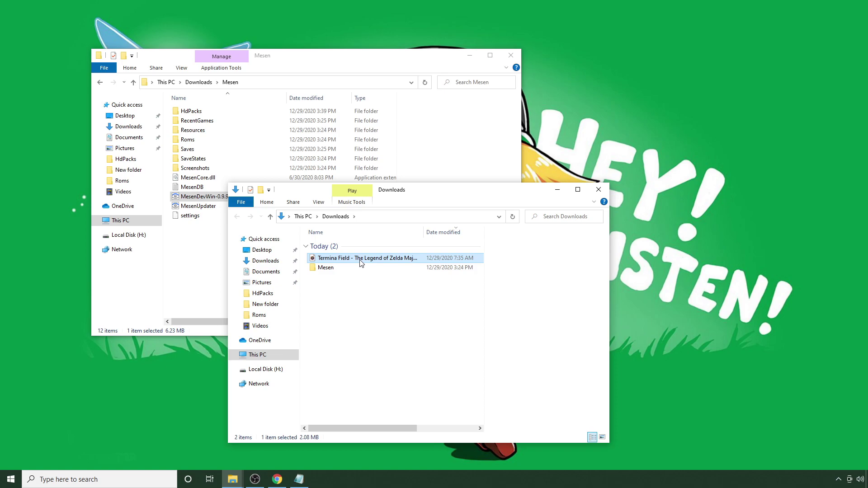
double_click(359, 259)
right_click(360, 260)
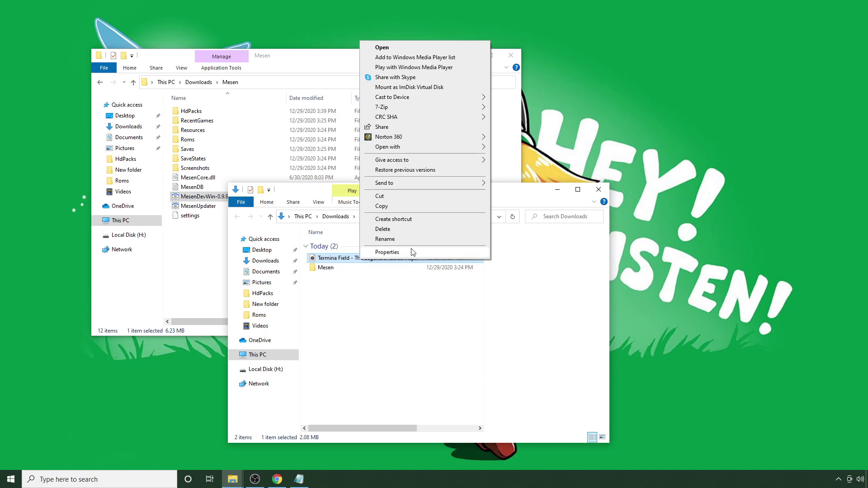
mouse_move(451, 149)
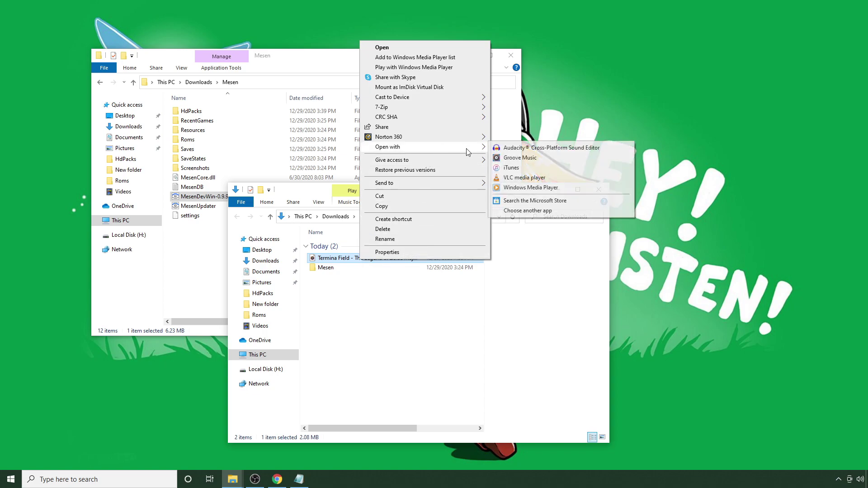
click(519, 149)
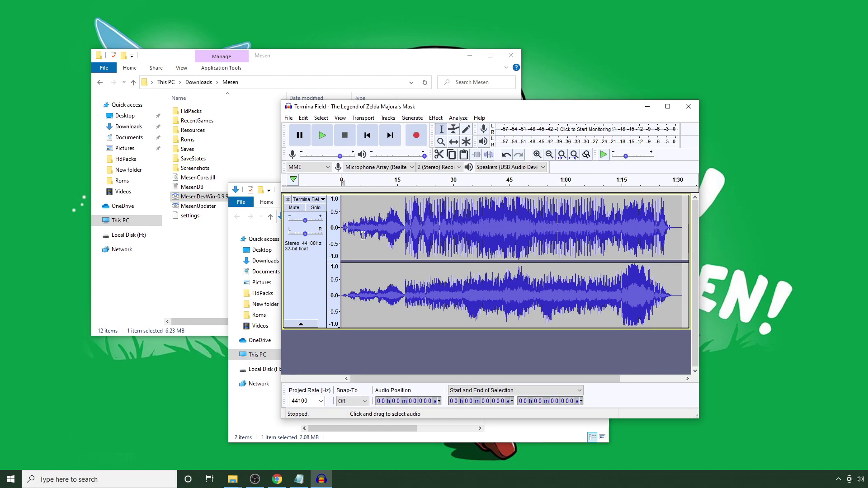
- Audition the Termina Field track, then mark about 16.8 s and replay from there
key(space)
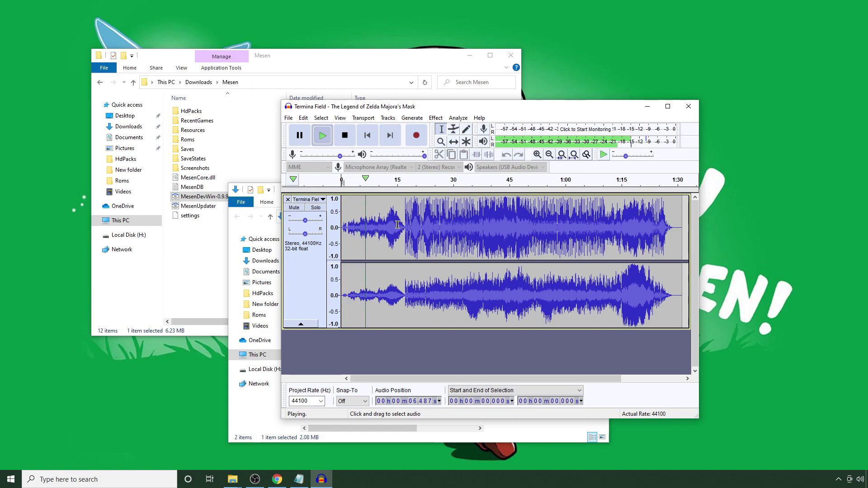
key(space)
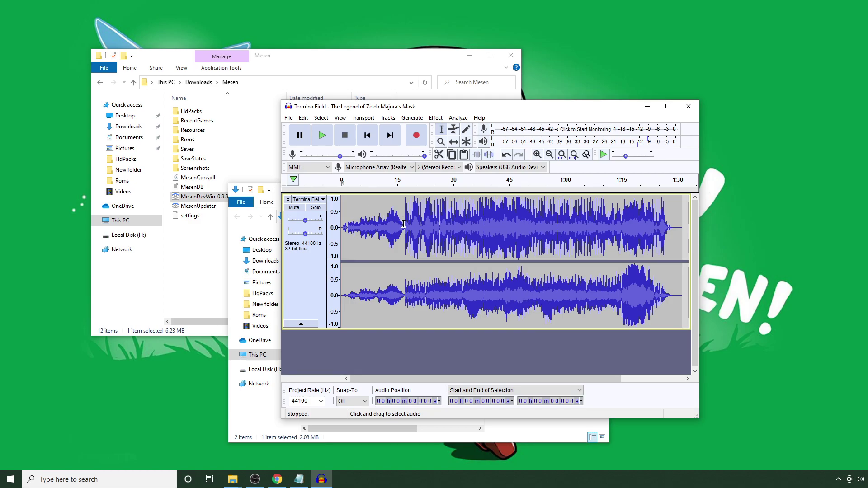
click(404, 224)
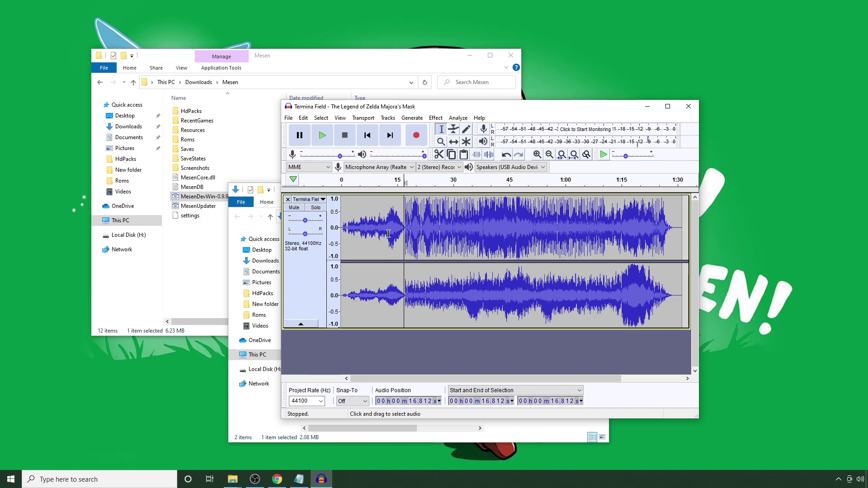
key(space)
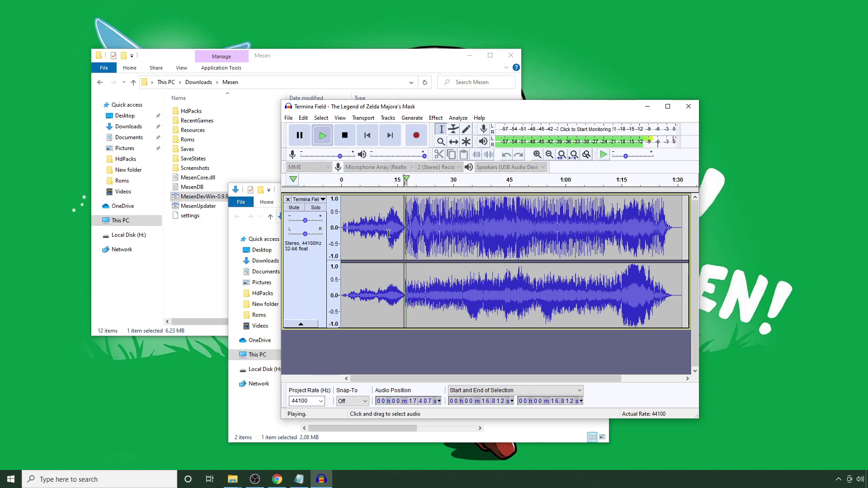
key(space)
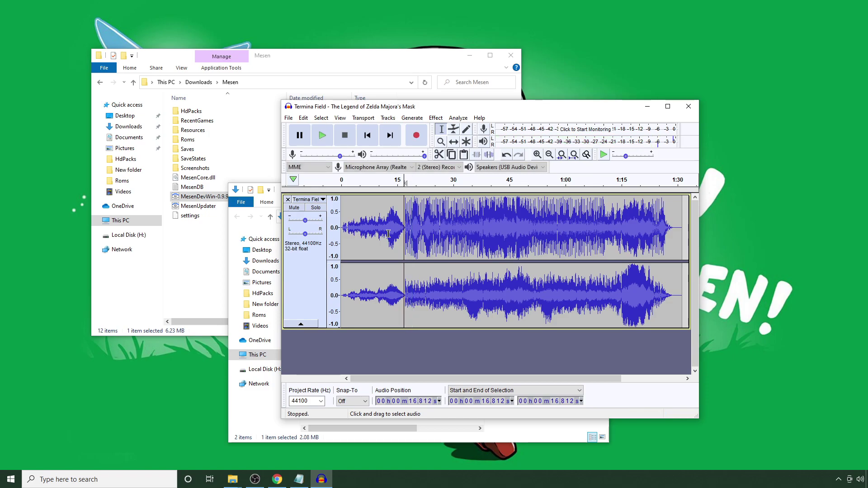
- Select the intro from 0 to 17.192 s and cut it out of the track
click(393, 227)
click(405, 229)
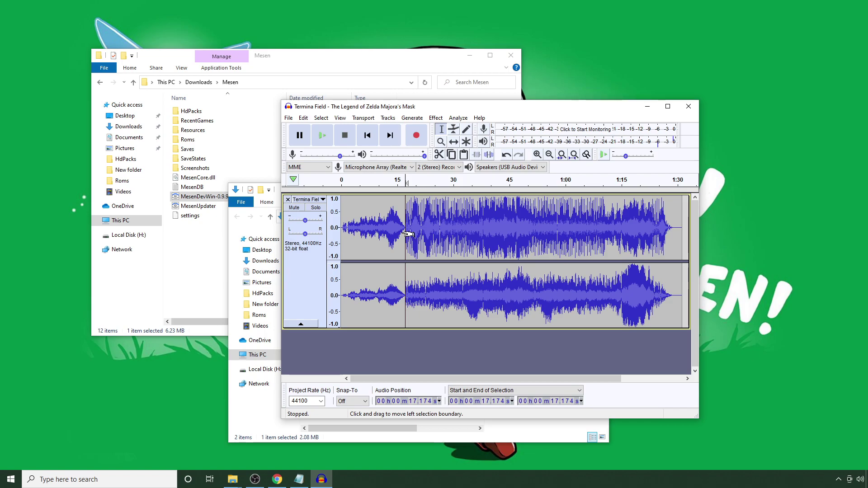
scroll(409, 234, up, 5)
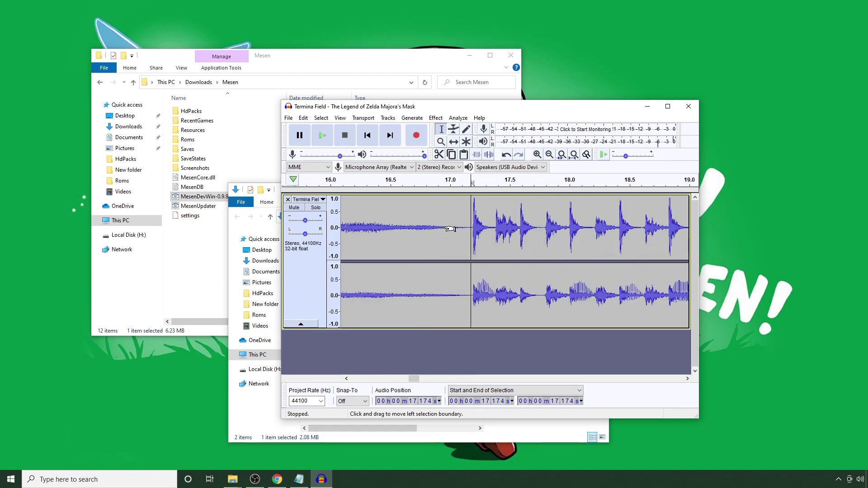
scroll(461, 232, up, 3)
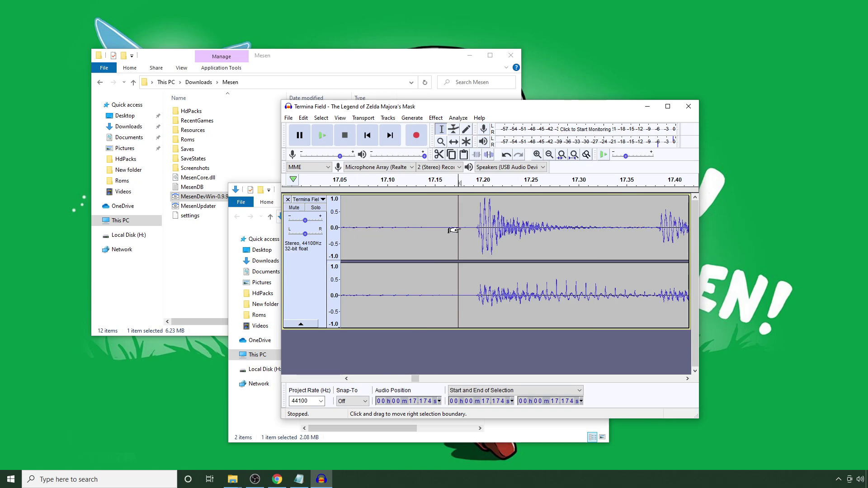
click(471, 226)
click(475, 229)
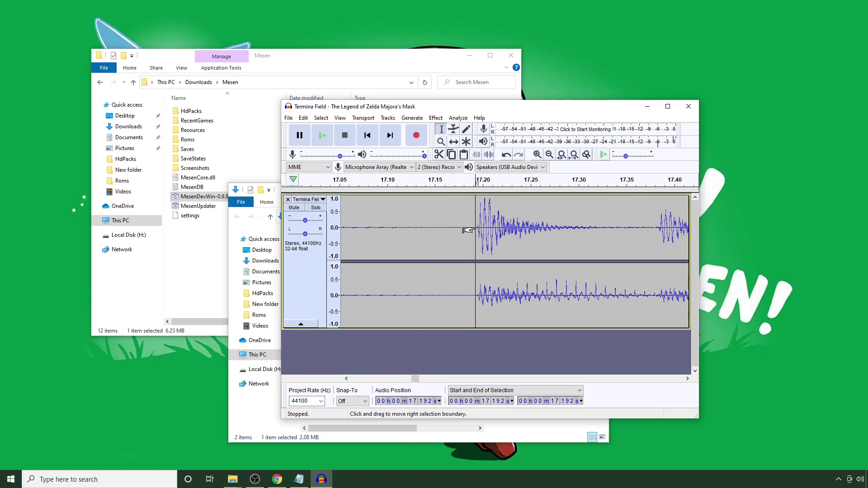
scroll(466, 230, down, 5)
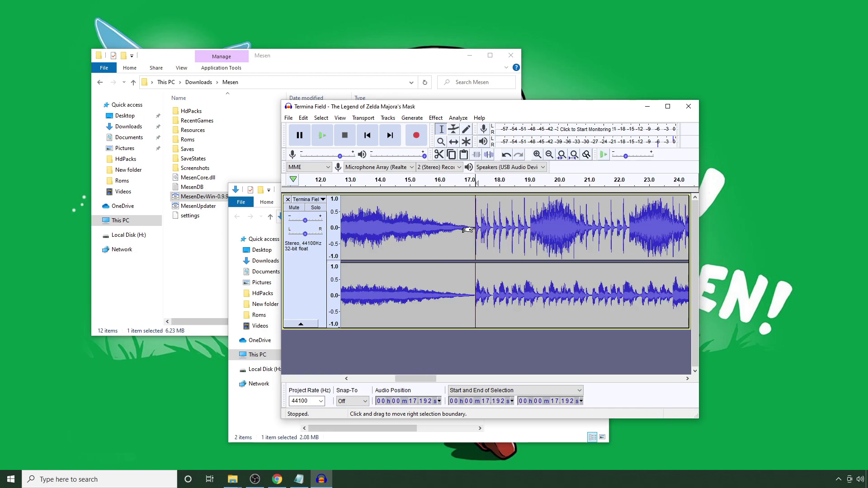
scroll(467, 230, down, 2)
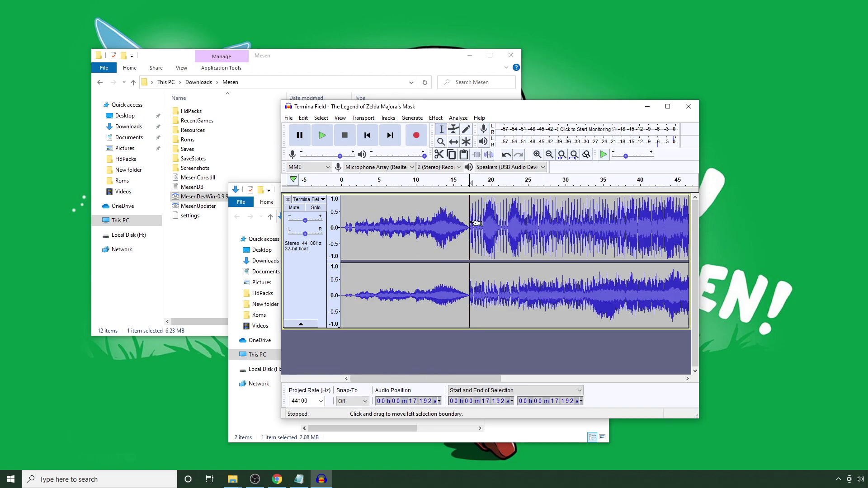
drag(475, 222, 338, 227)
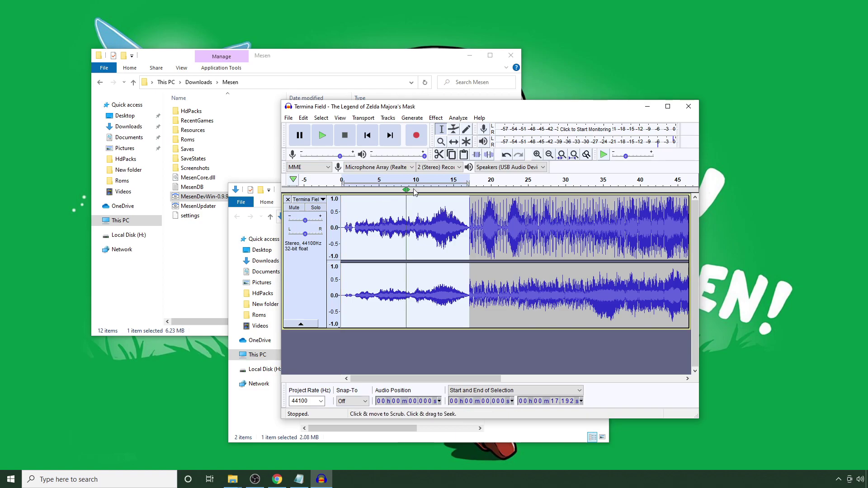
click(438, 154)
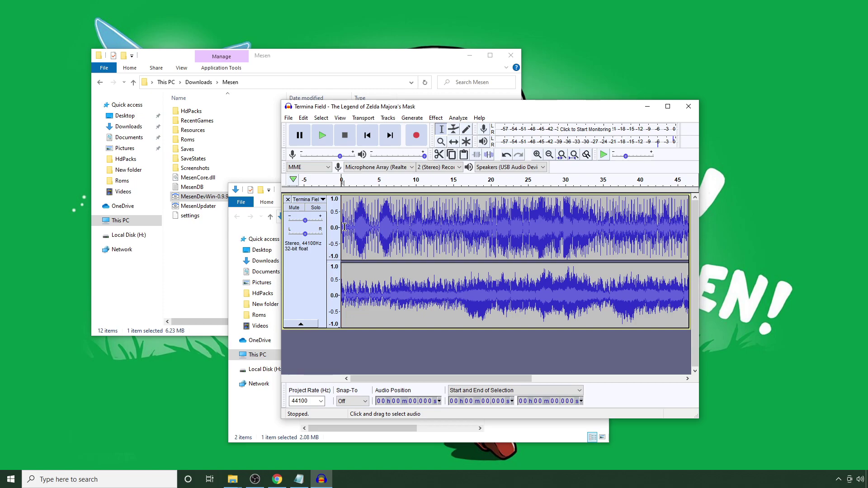
- Apply Effect > Fade In to the first 0.000–0.002 s of the trimmed track
ctrl+scroll(338, 229, up, 5)
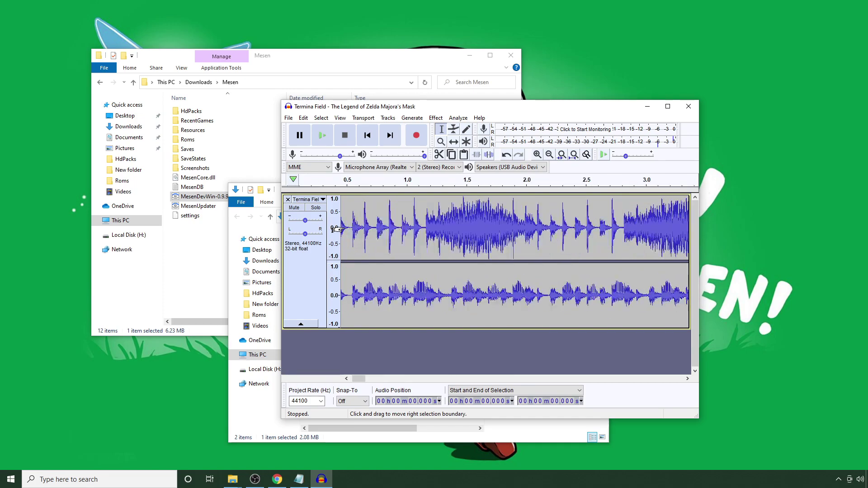
click(347, 379)
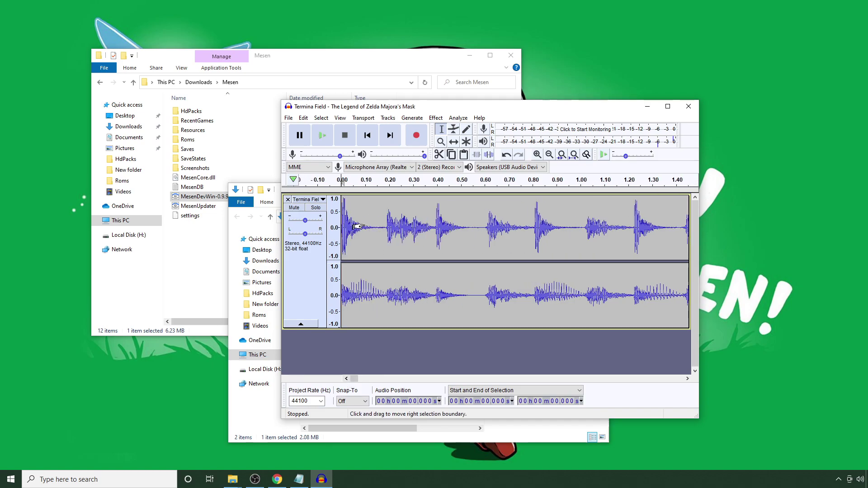
ctrl+scroll(348, 381, up, 3)
click(347, 379)
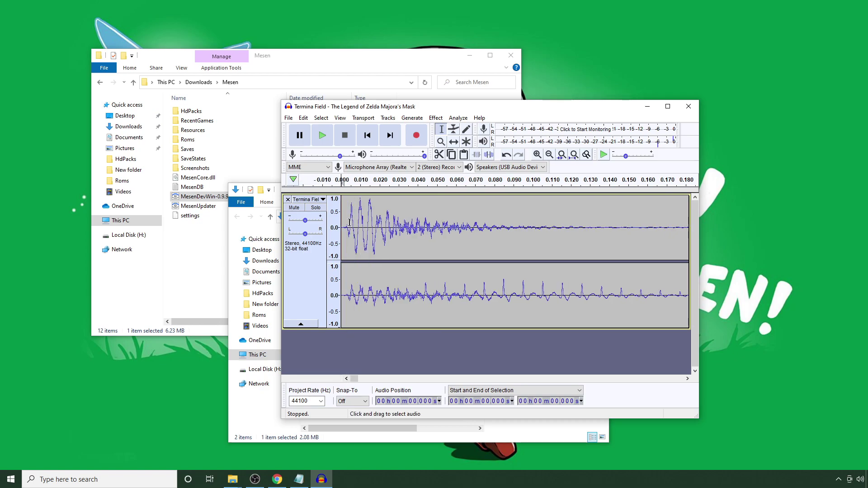
drag(344, 223, 346, 223)
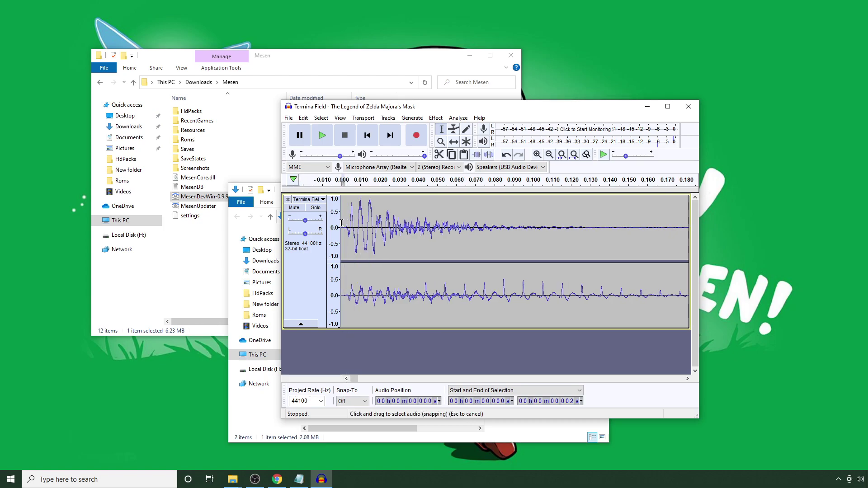
click(435, 118)
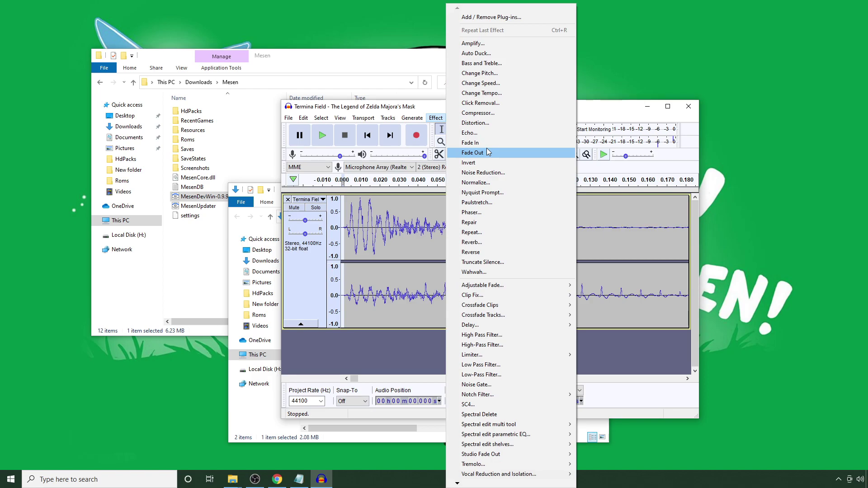
click(472, 143)
click(470, 228)
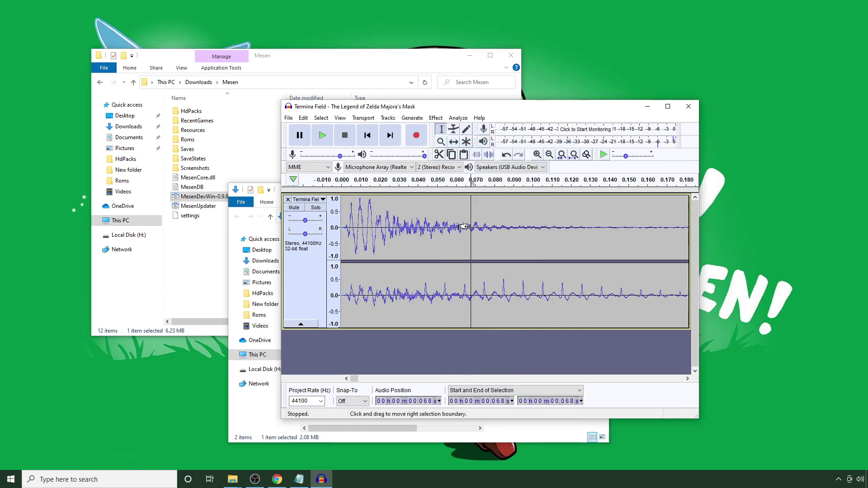
ctrl+scroll(466, 224, down, 6)
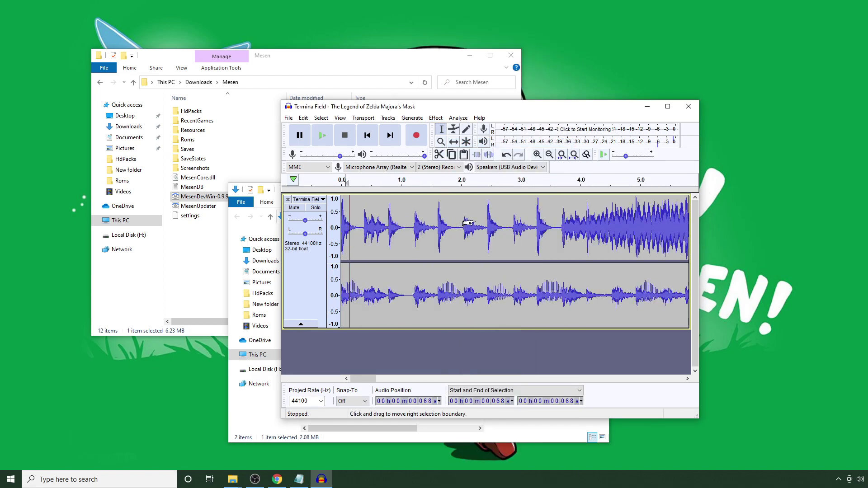
ctrl+scroll(470, 224, down, 2)
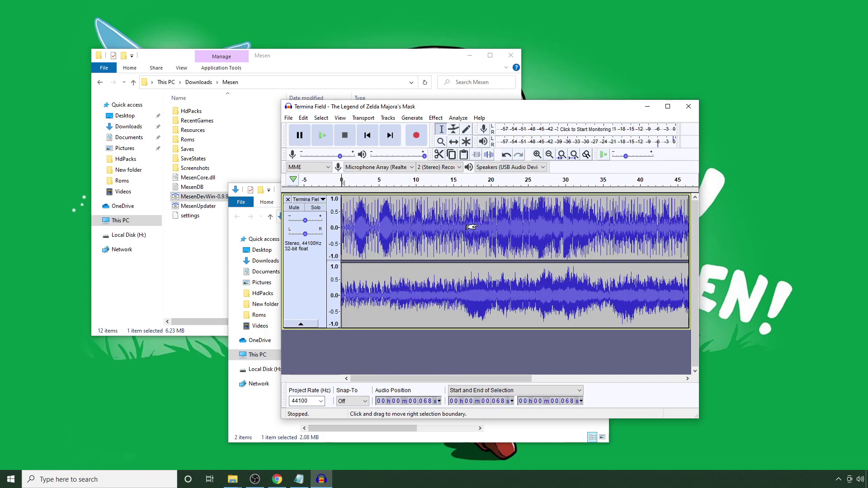
click(481, 228)
ctrl+scroll(461, 230, down, 1)
- Play the trimmed track from the beginning to review it
ctrl+scroll(452, 232, down, 1)
click(457, 229)
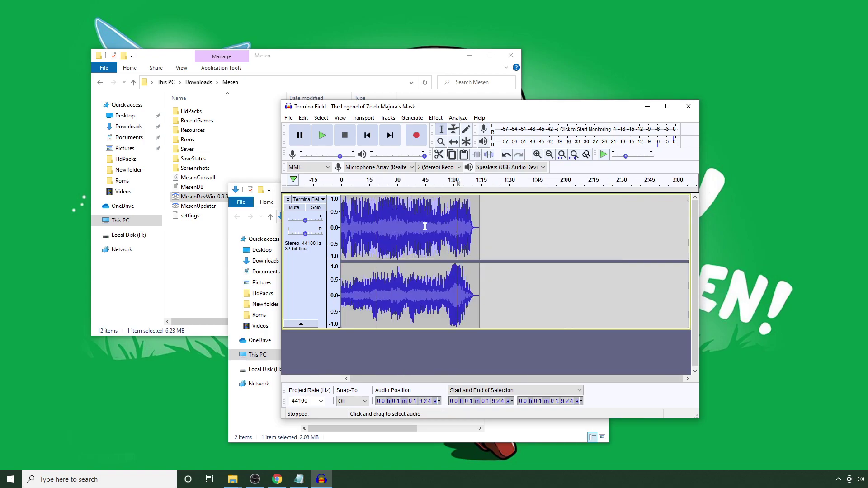
key(Home)
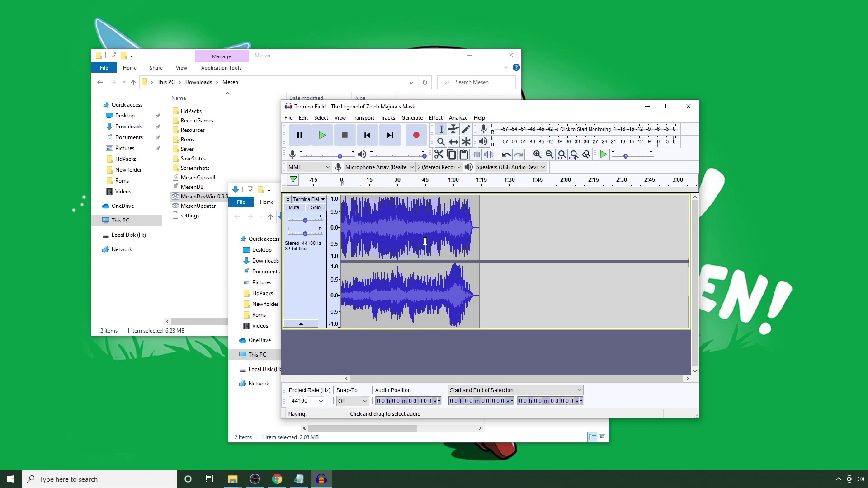
key(space)
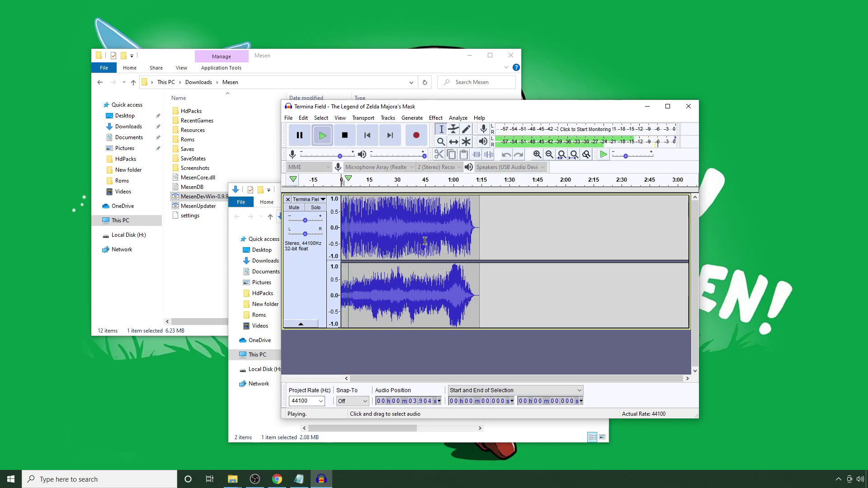
key(space)
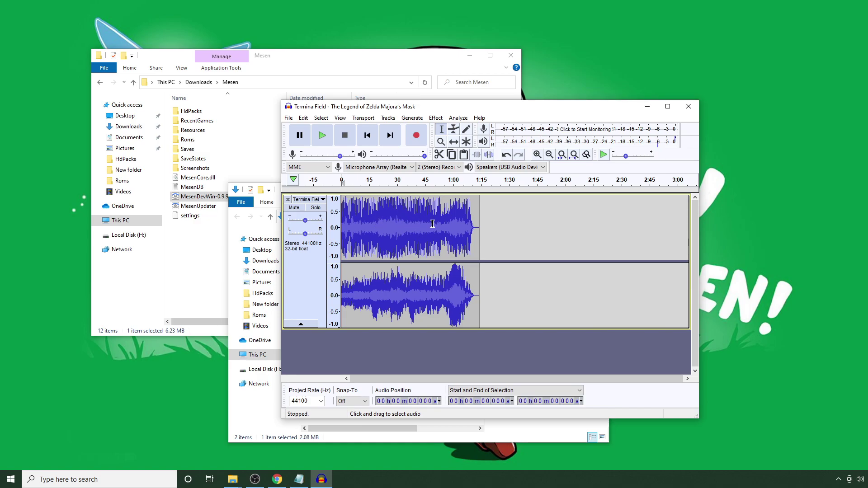
- Audition the track from 26.6, 31.2, 35.074 and 45.234 seconds
click(391, 223)
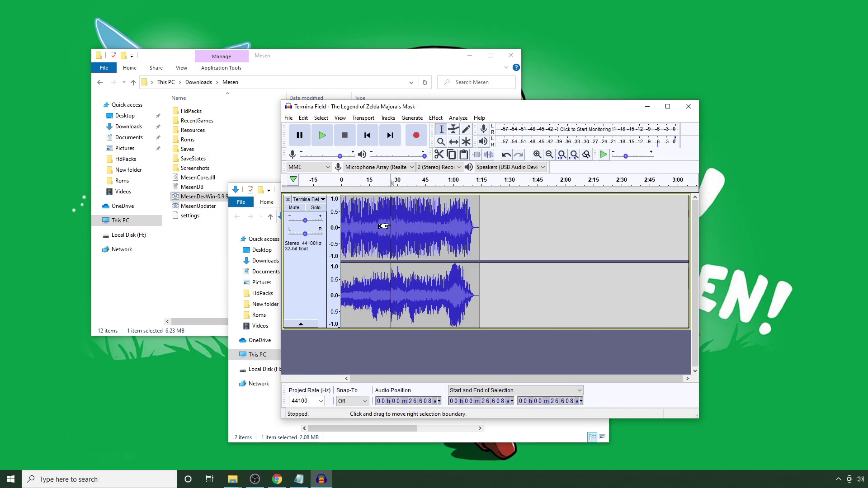
key(space)
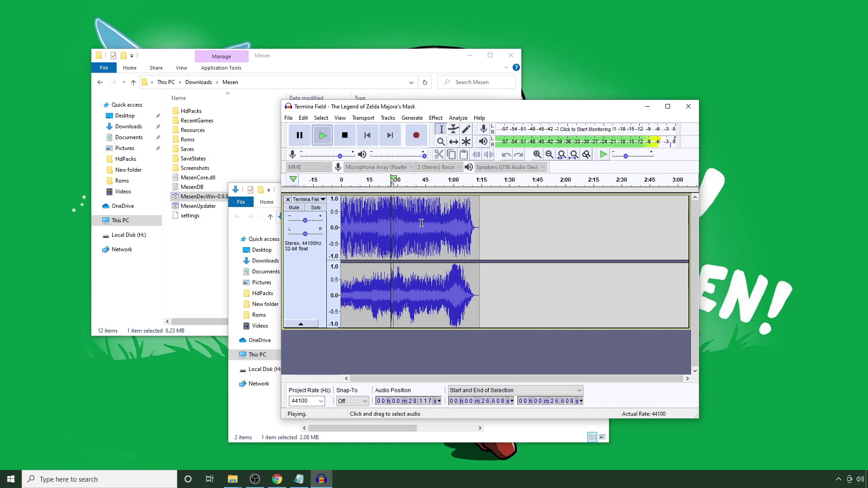
click(400, 222)
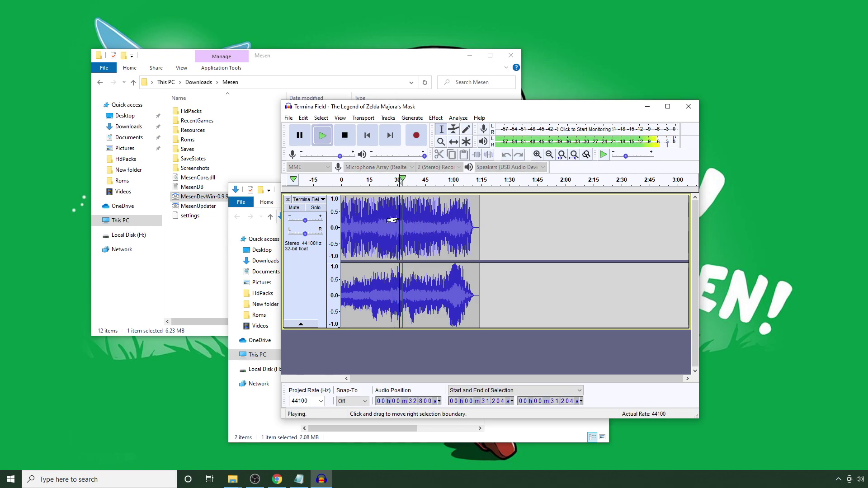
key(space)
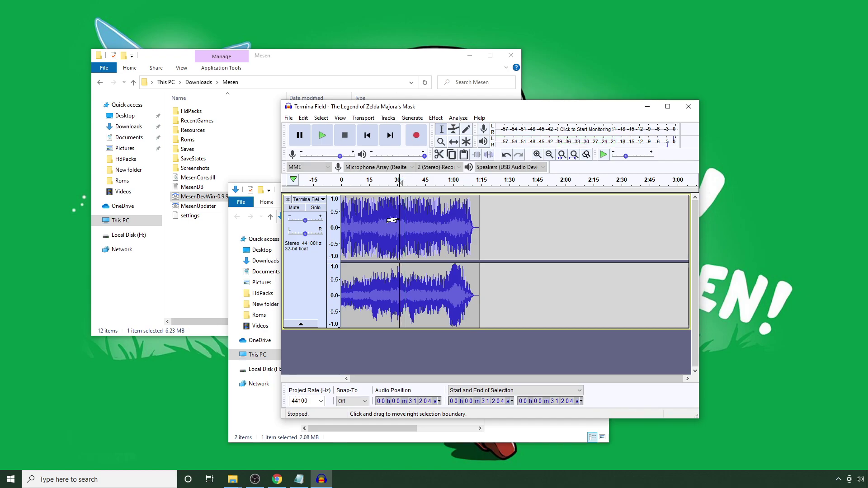
click(406, 219)
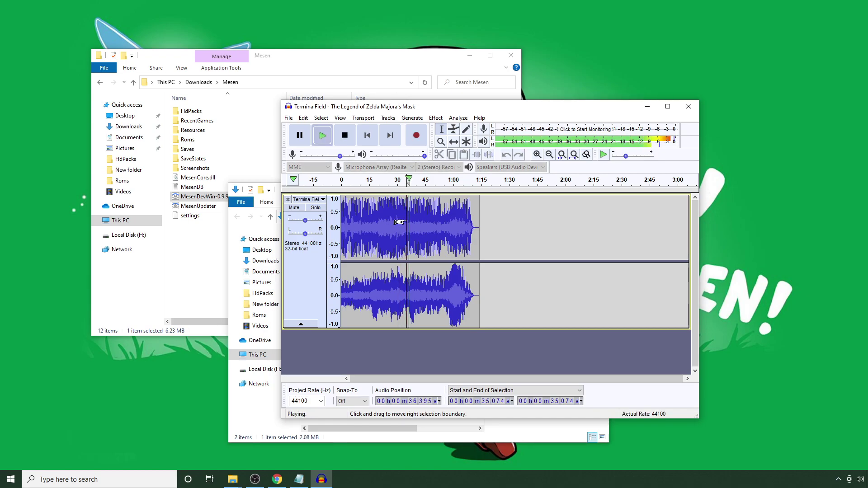
click(425, 221)
key(space)
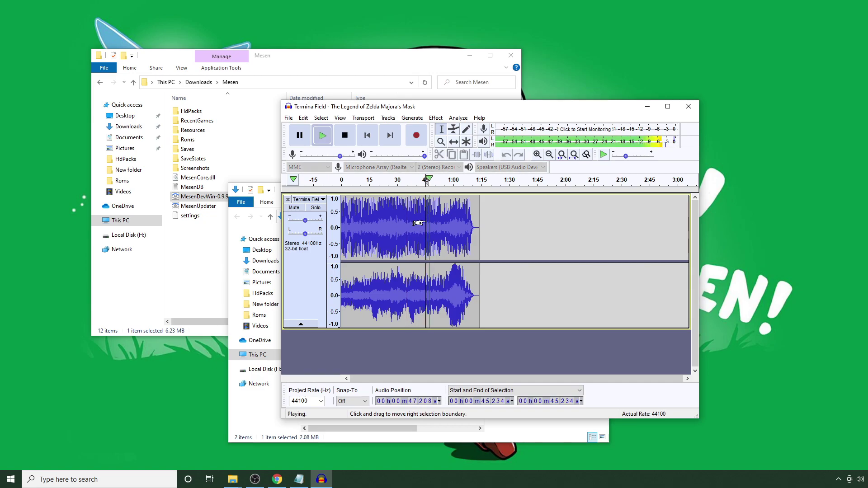
key(space)
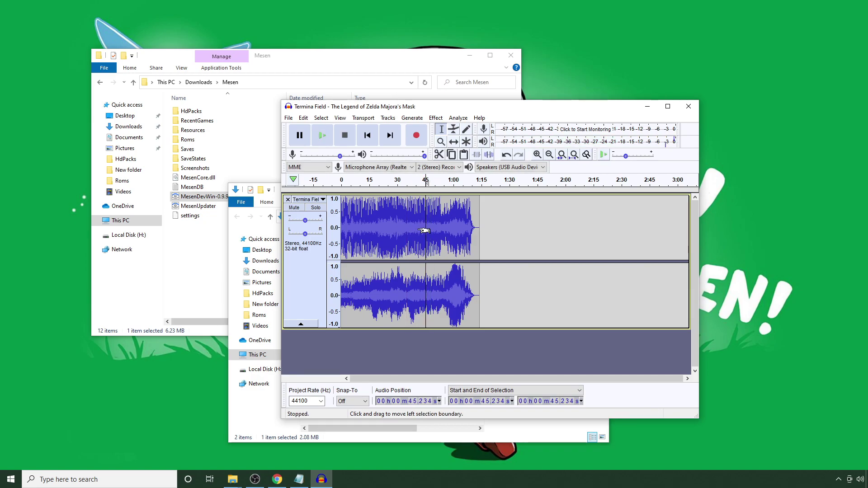
- Zoom in and play the later section from 56.482 seconds
ctrl+scroll(420, 229, up, 1)
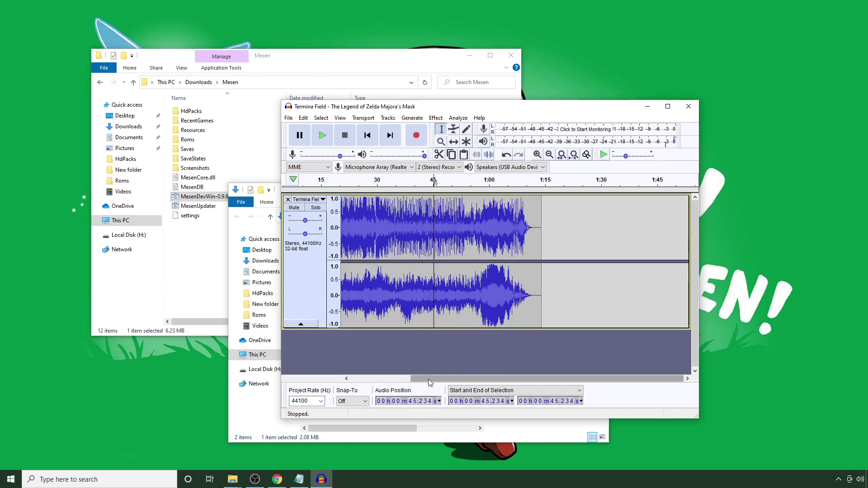
drag(427, 378, 414, 379)
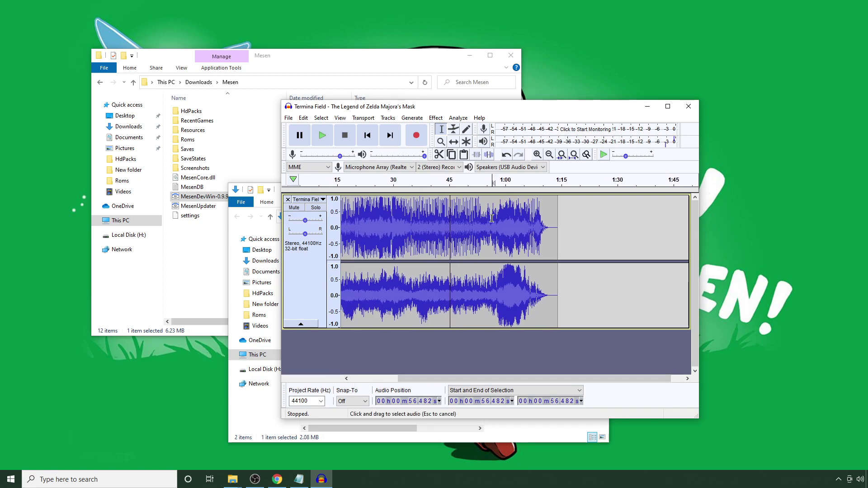
click(492, 251)
key(space)
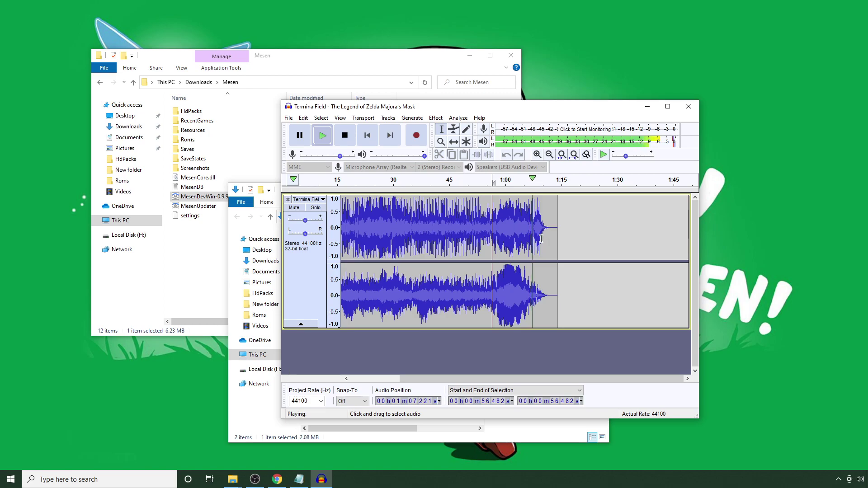
key(space)
- Try candidate end points at 1:06.279, 1:06.369 and 1:06.203, playing from each
click(528, 223)
scroll(404, 222, up, 4)
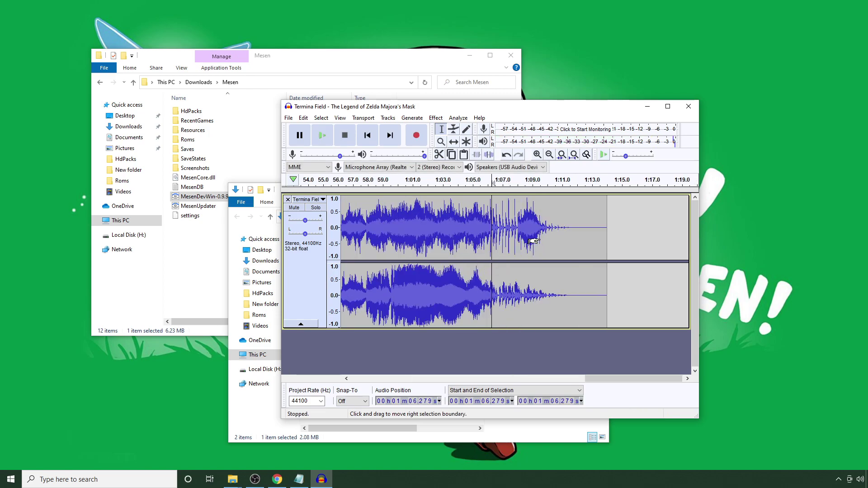
key(space)
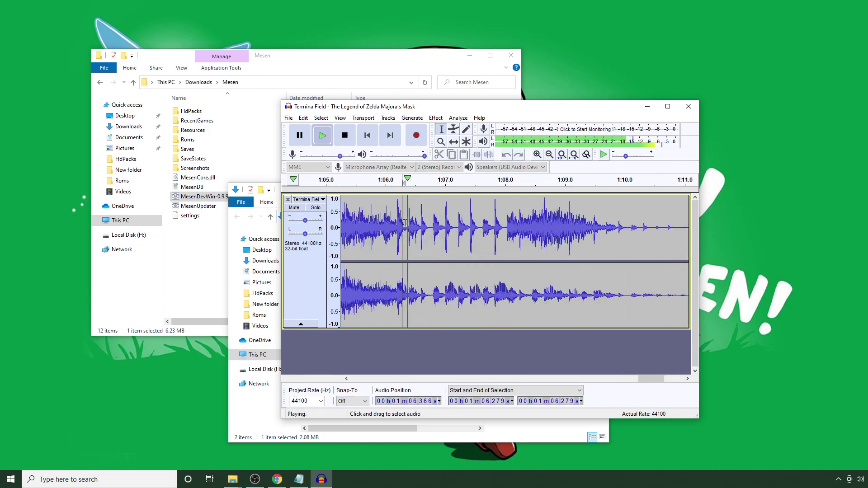
key(space)
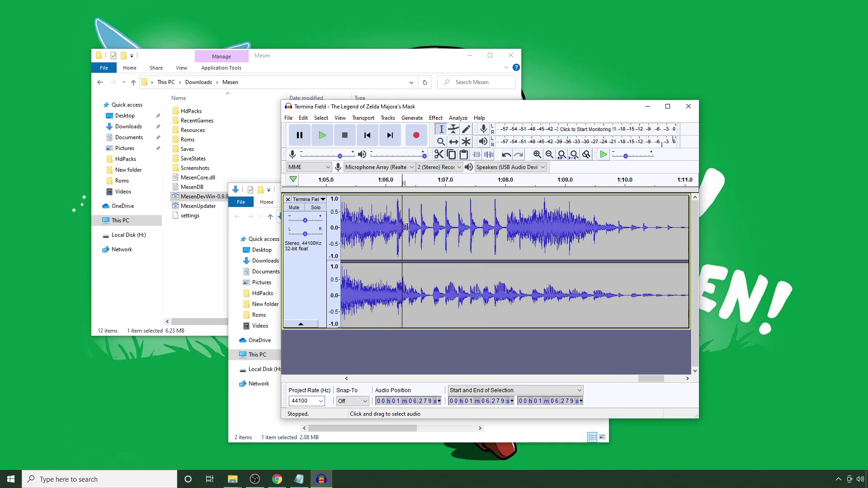
click(408, 227)
key(space)
key(space)
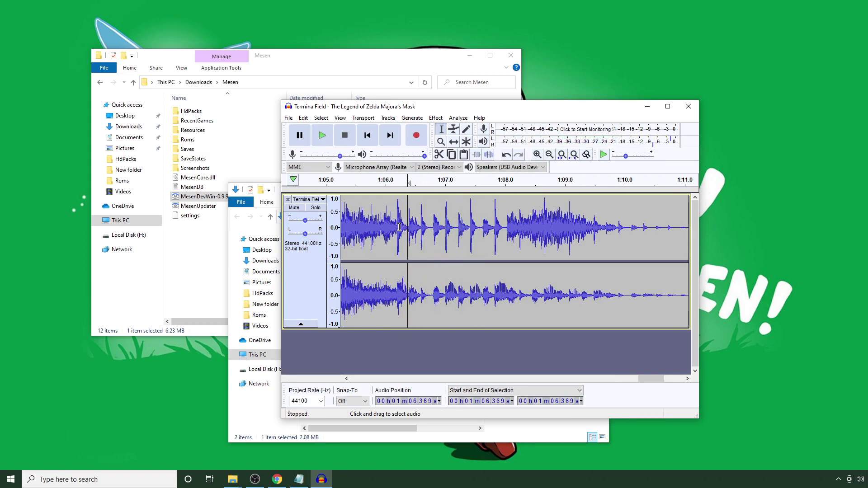
click(398, 230)
key(space)
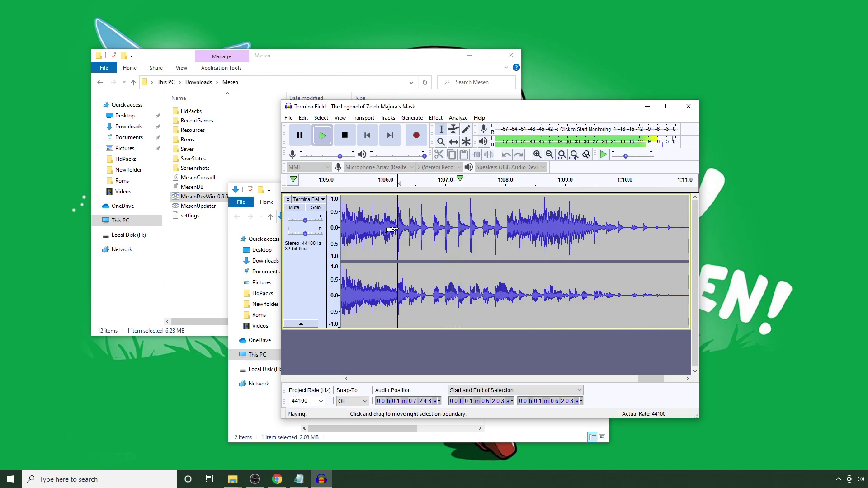
key(space)
- Set the cut point at 1:06.194 where the waveform flattens, then preview from it
scroll(393, 230, up, 4)
scroll(404, 229, up, 4)
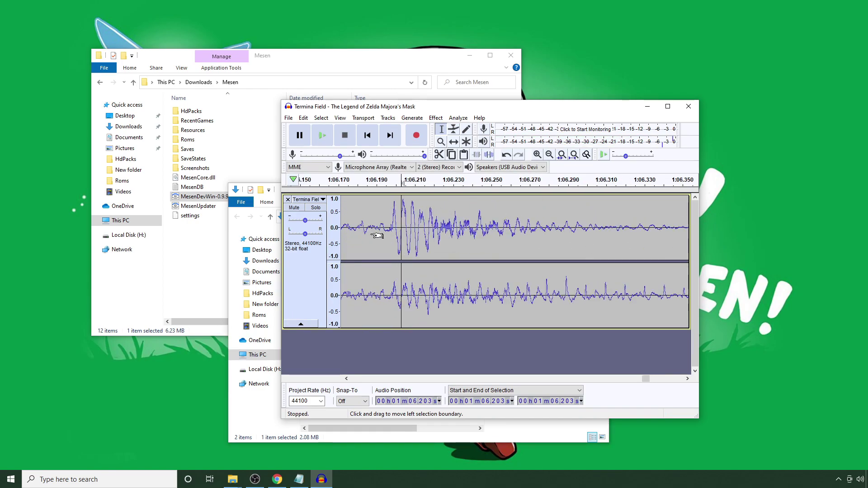
scroll(434, 232, up, 1)
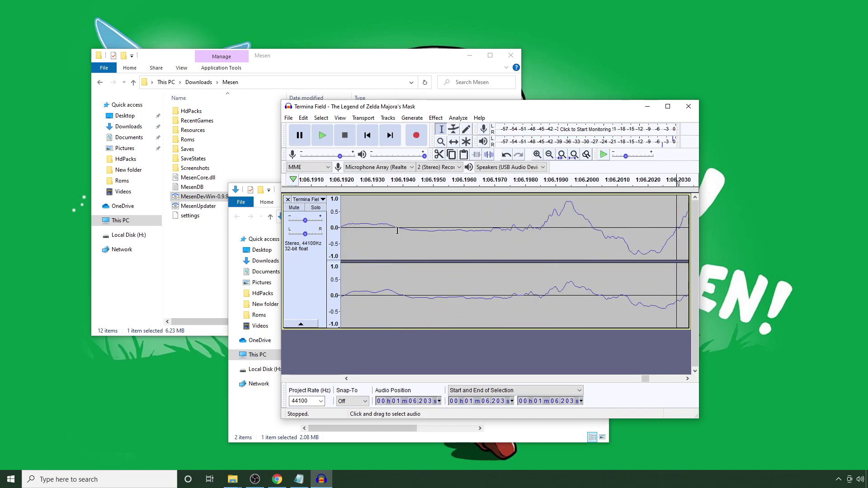
click(398, 222)
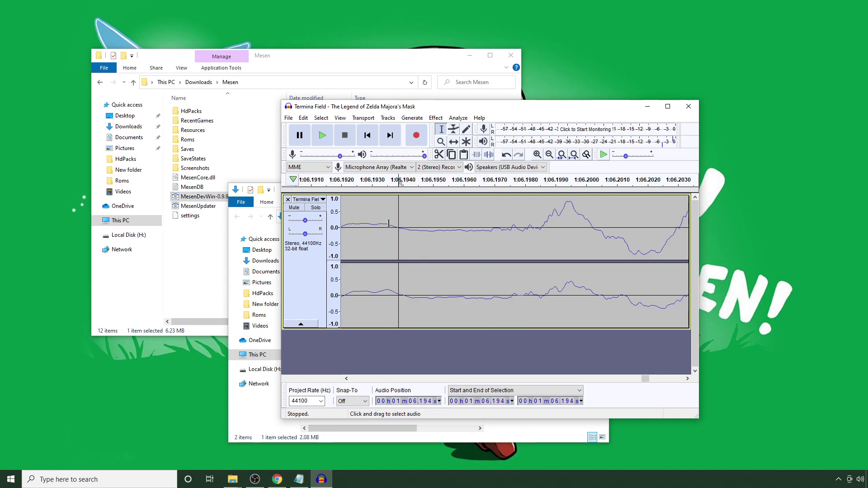
scroll(389, 236, down, 2)
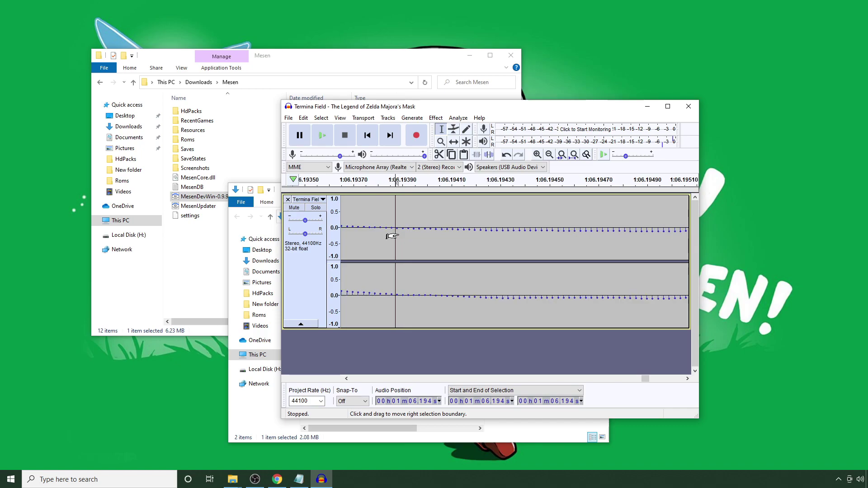
scroll(394, 235, down, 9)
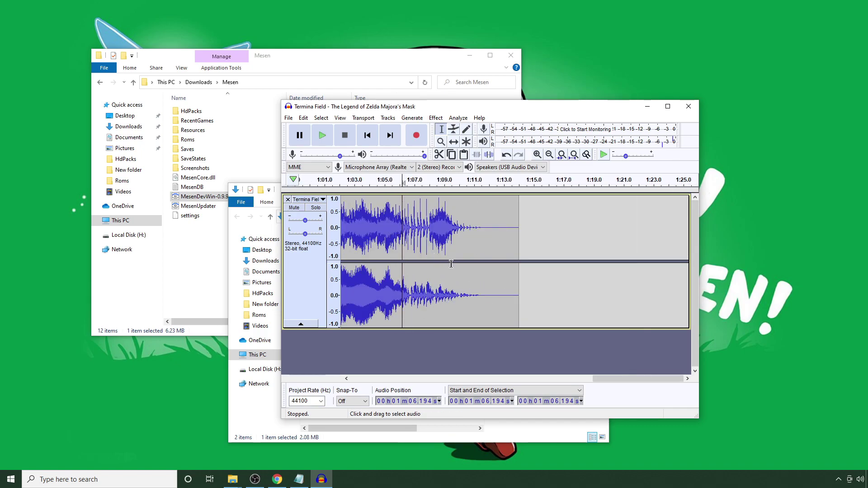
key(space)
key(space)
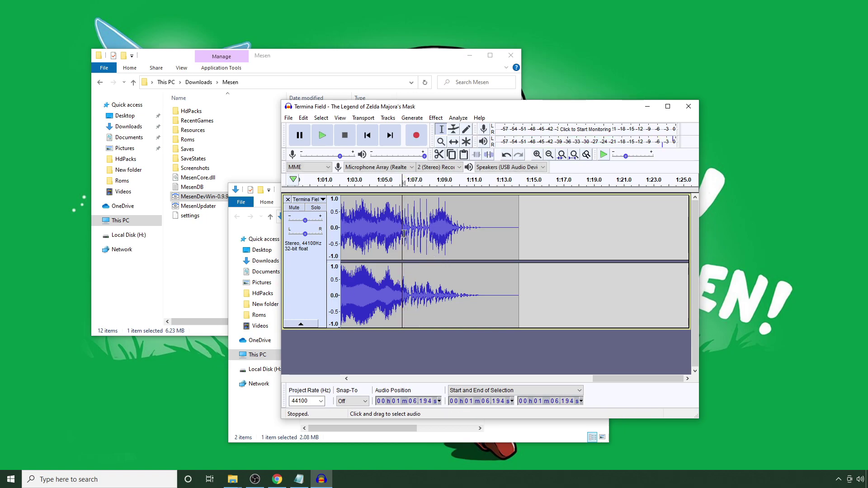
- Delete everything after the 1:06.194 cut point to the clip end
drag(394, 235, 518, 238)
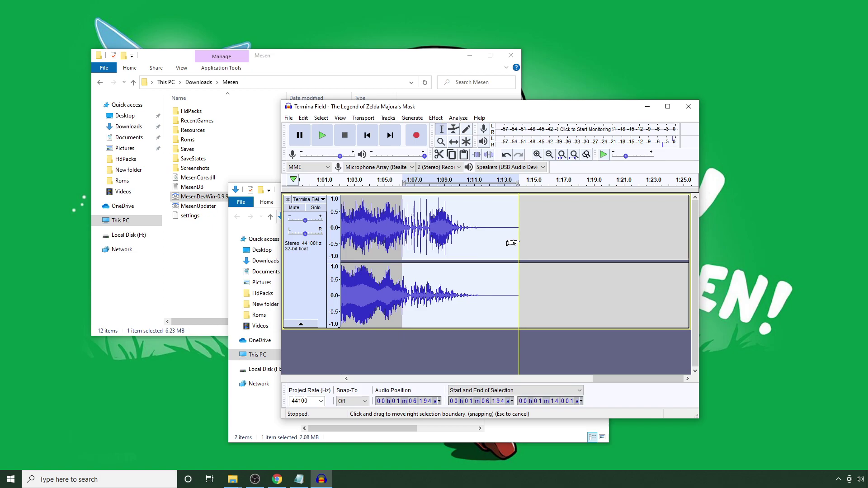
click(438, 154)
scroll(402, 238, up, 5)
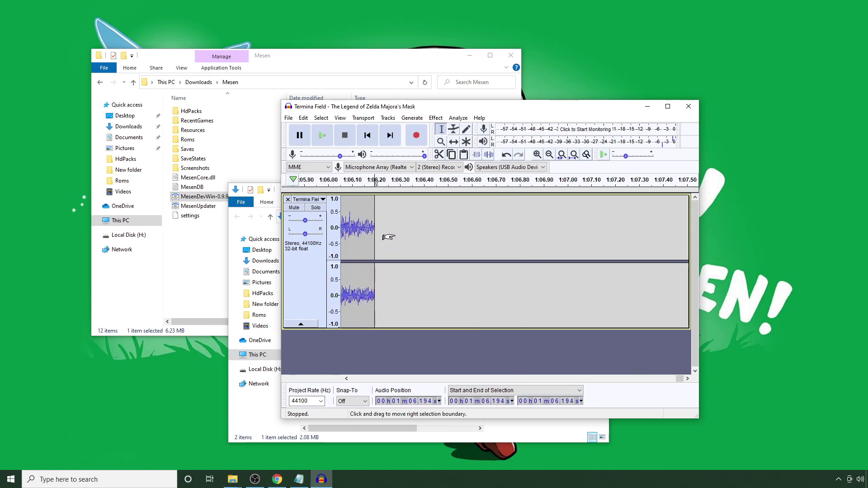
click(340, 245)
scroll(340, 246, up, 4)
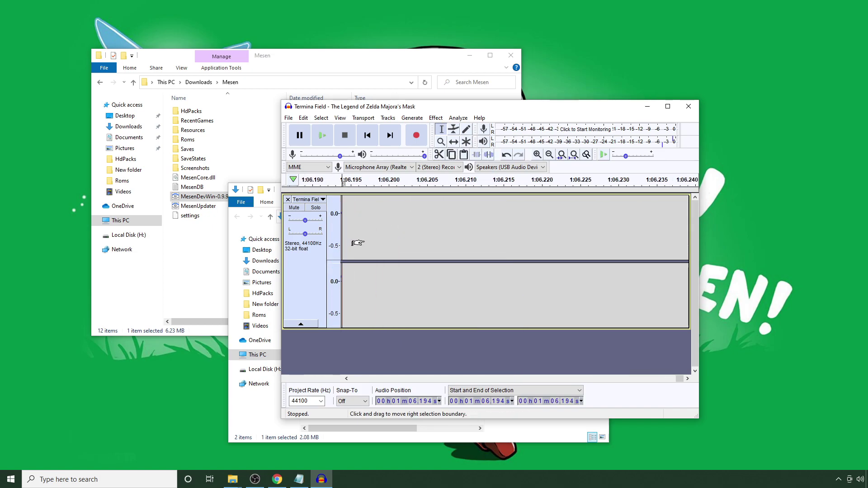
click(346, 378)
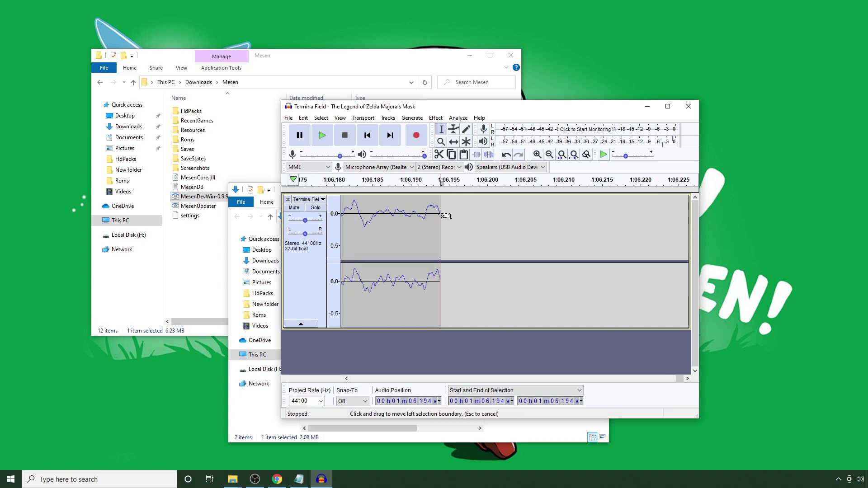
- Fade out the final sliver of audio and zoom out to fit the whole clip
drag(440, 215, 437, 216)
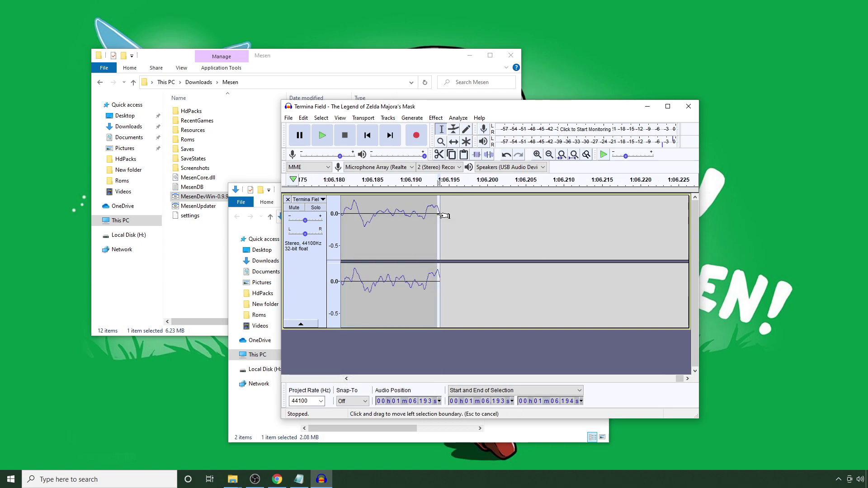
click(436, 118)
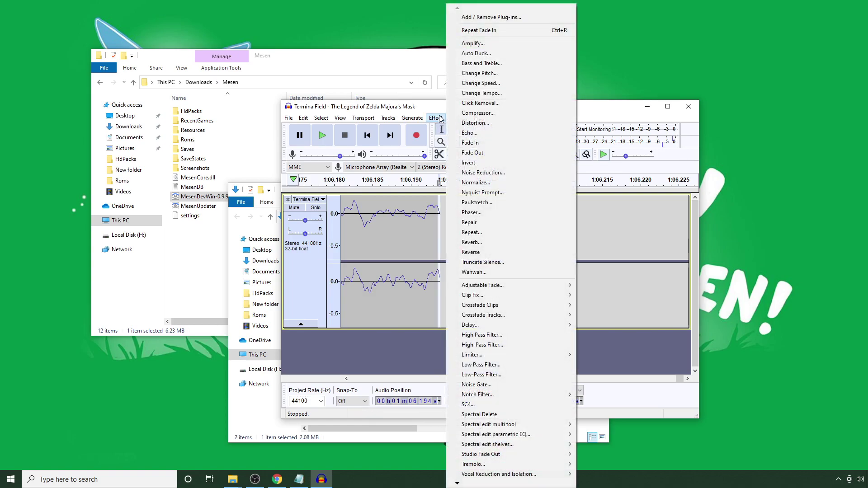
click(478, 153)
click(506, 253)
key(ctrl+f)
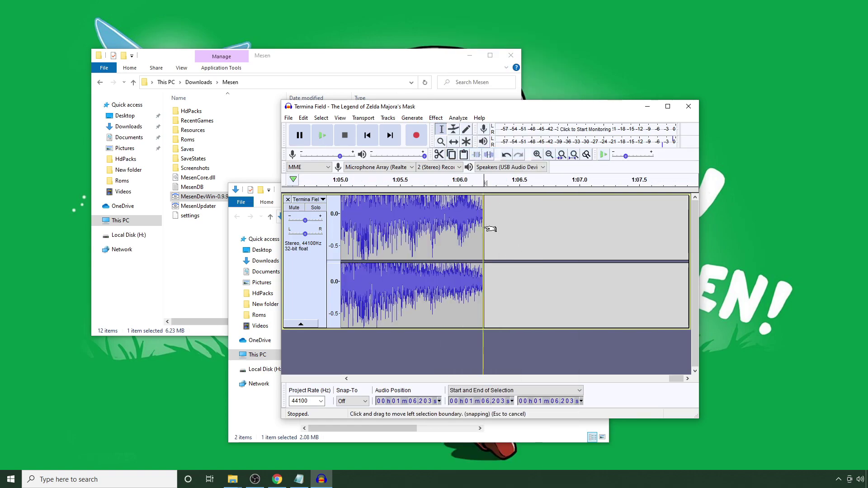
key(ctrl+3)
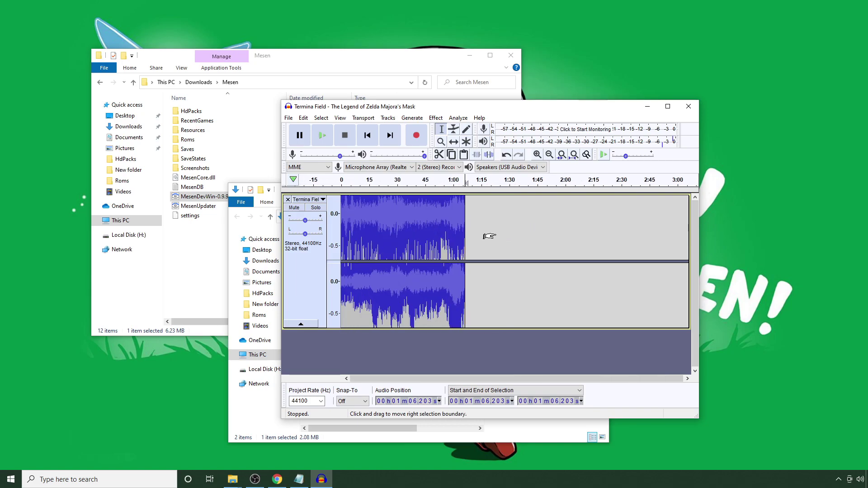
key(ctrl+3)
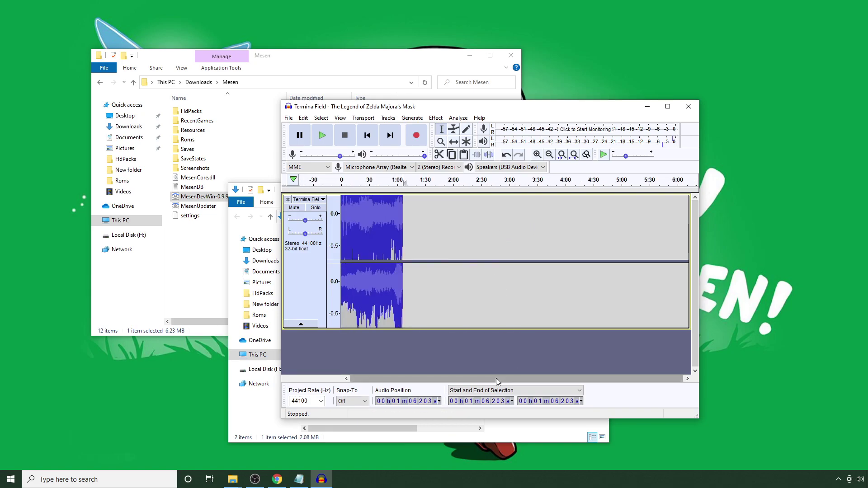
- Loop-play the trimmed track from its start with Transport > Play > Loop Play
click(342, 225)
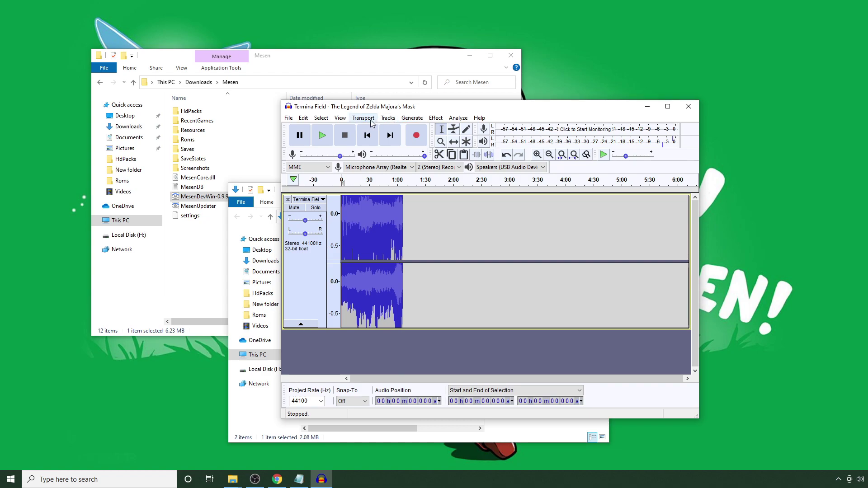
click(372, 120)
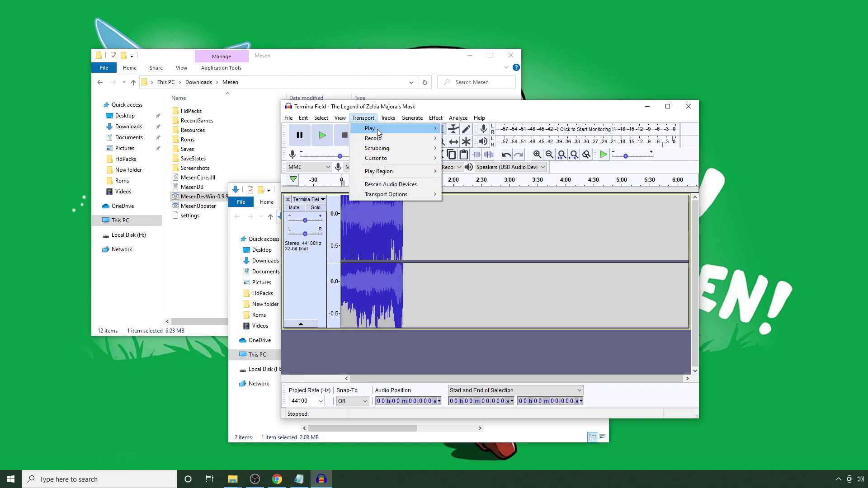
mouse_move(378, 128)
click(489, 153)
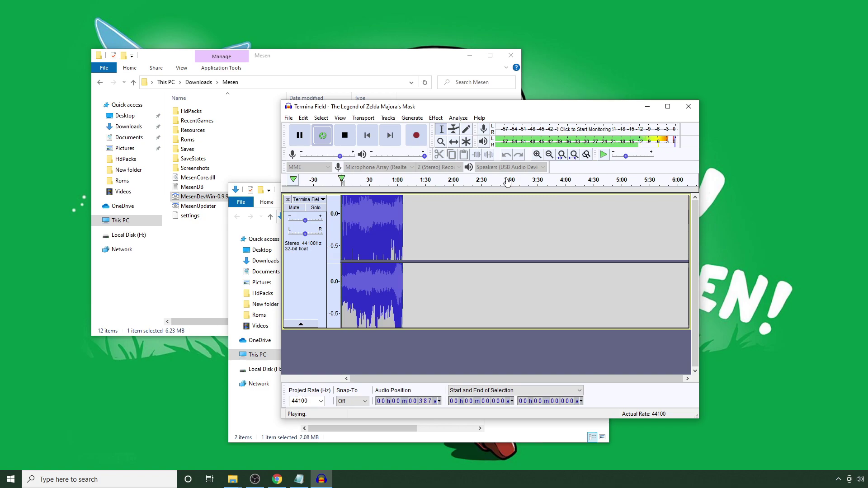
- Stop playback and start an OGG export into Mesen\HdPacks\ZeldaRemastered
click(338, 142)
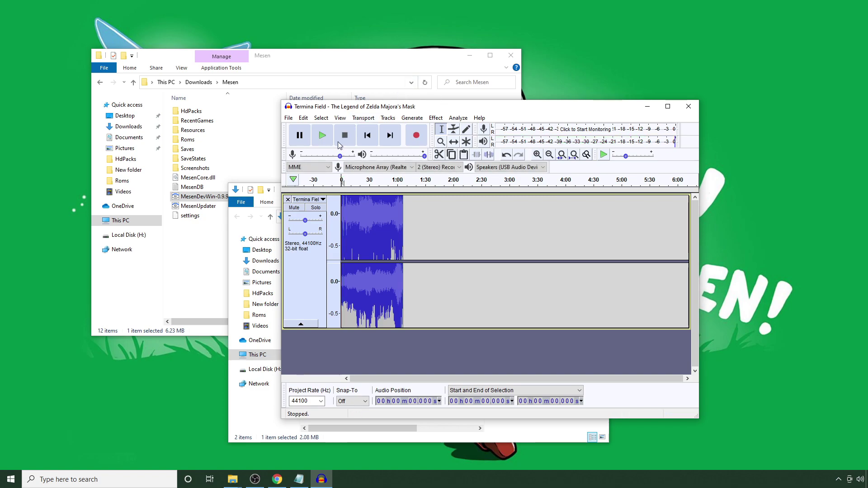
click(288, 118)
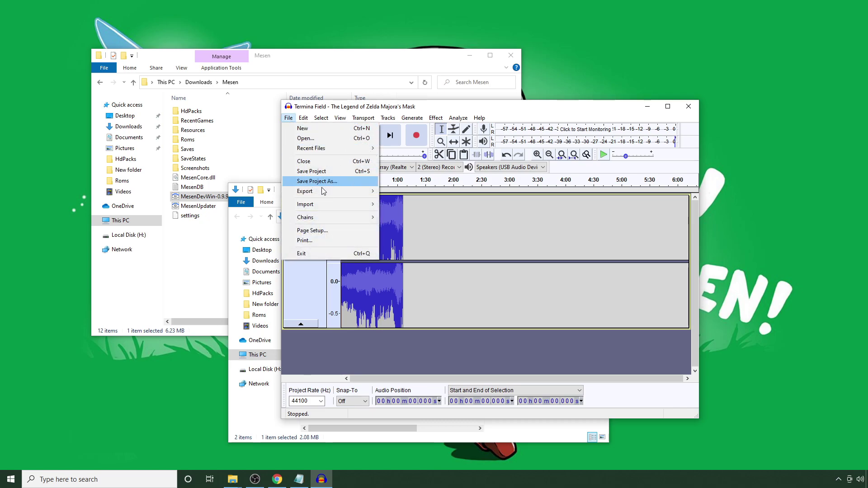
mouse_move(325, 191)
click(422, 213)
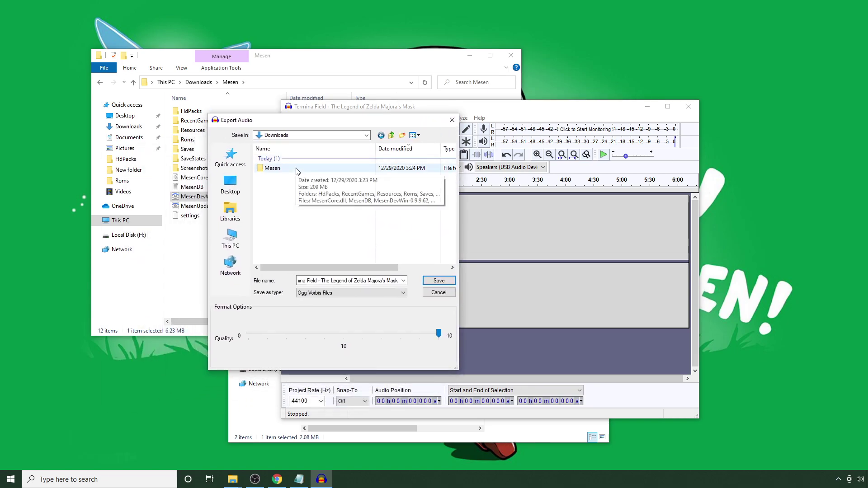
double_click(272, 169)
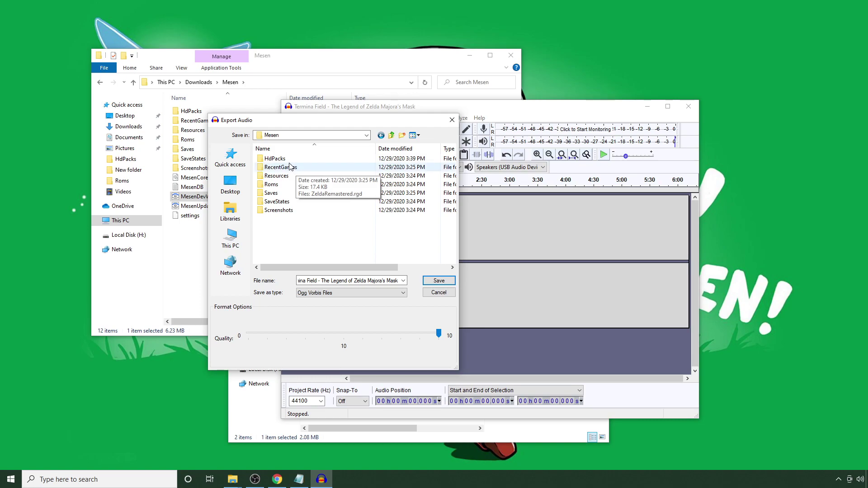
double_click(287, 160)
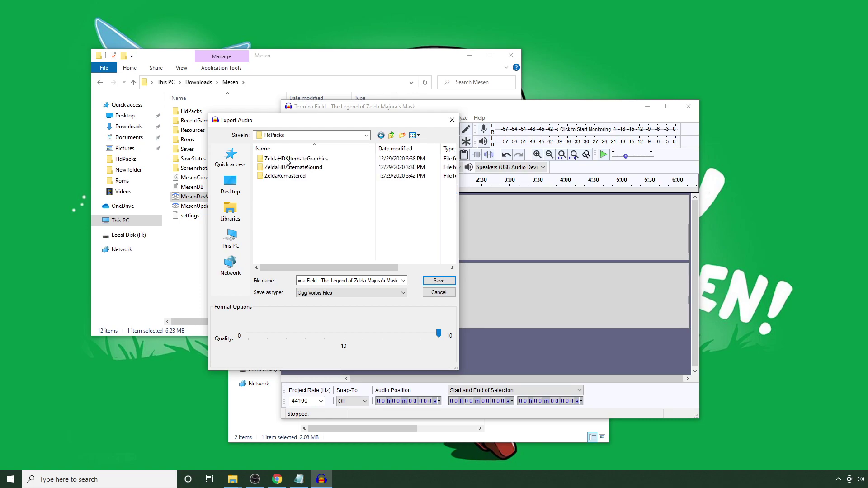
double_click(292, 176)
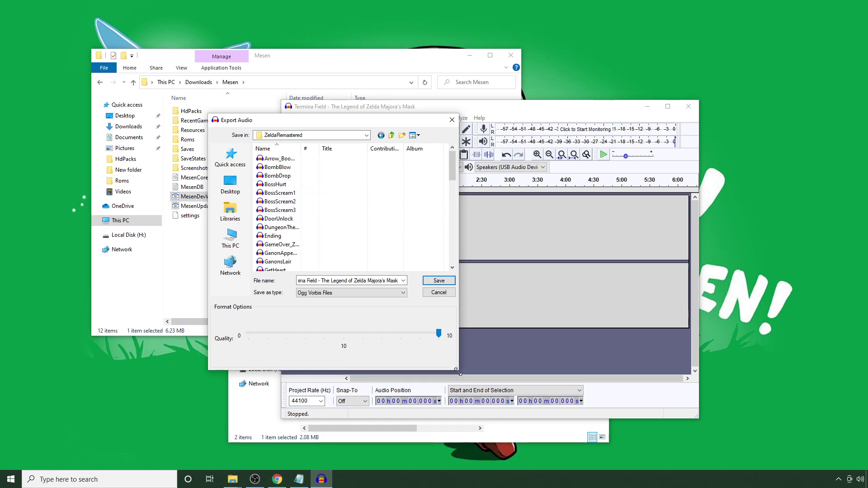
- Save the export over OverworldTheme.ogg, confirming the replacement and metadata
drag(457, 368, 707, 423)
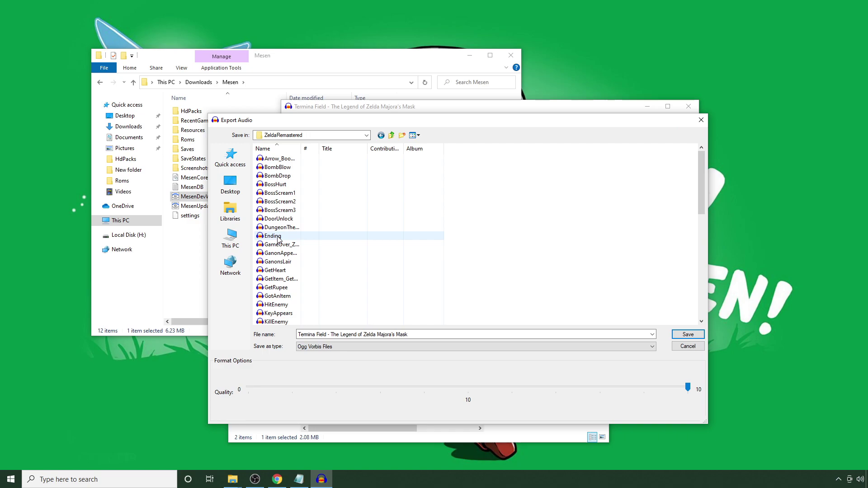
scroll(285, 248, down, 2)
scroll(285, 249, down, 7)
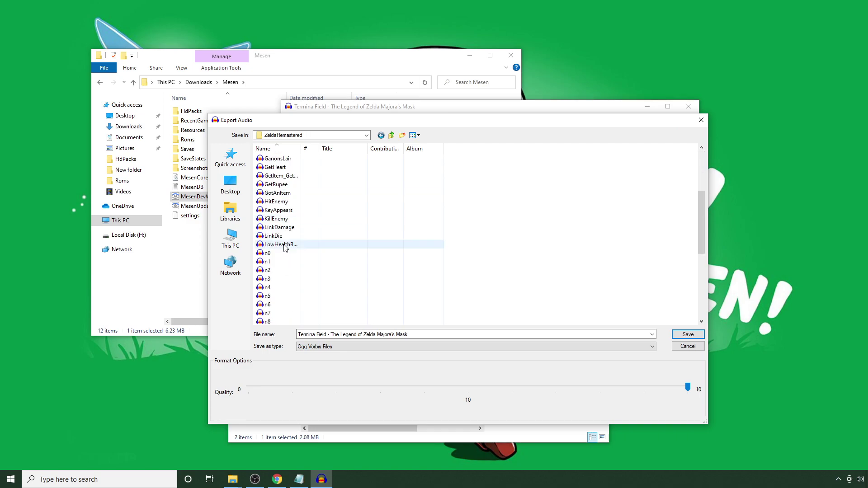
scroll(298, 168, down, 1)
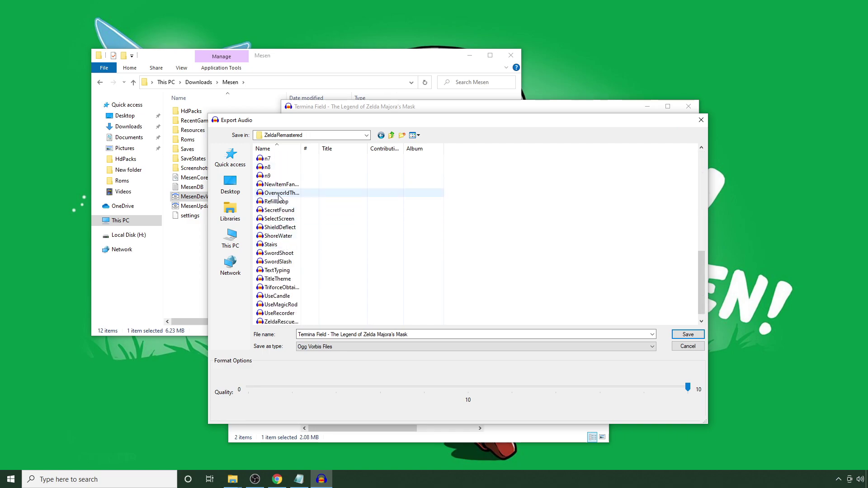
click(289, 192)
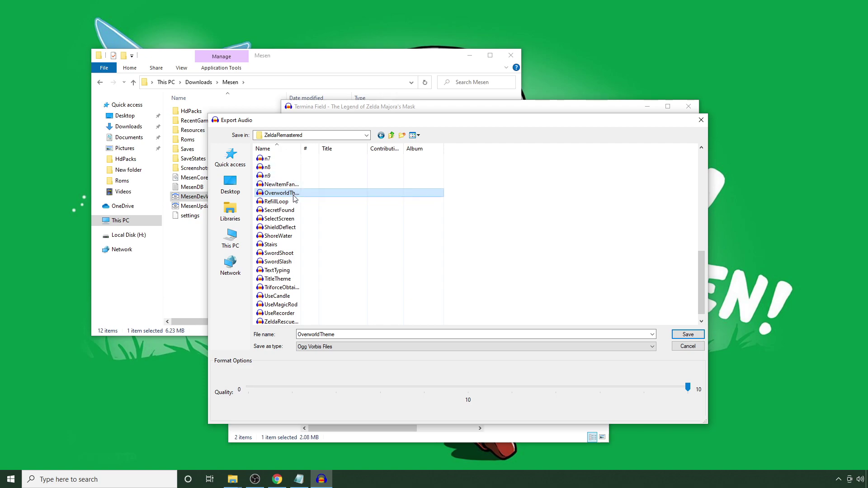
click(340, 334)
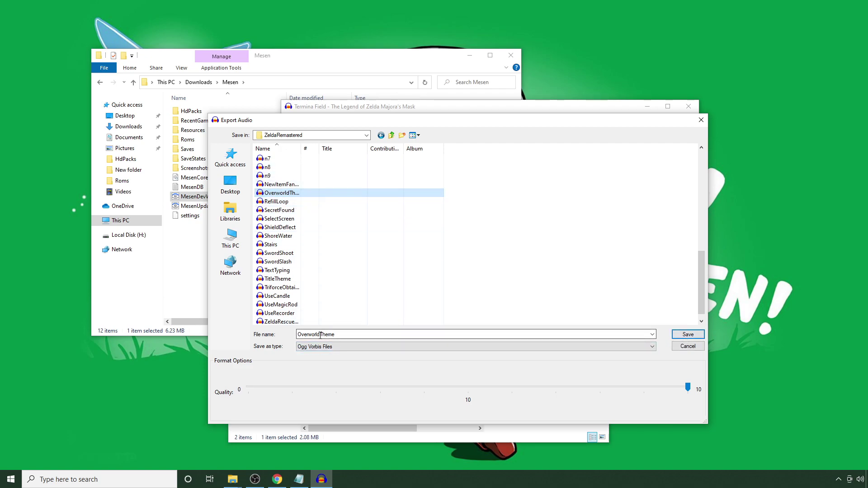
click(688, 334)
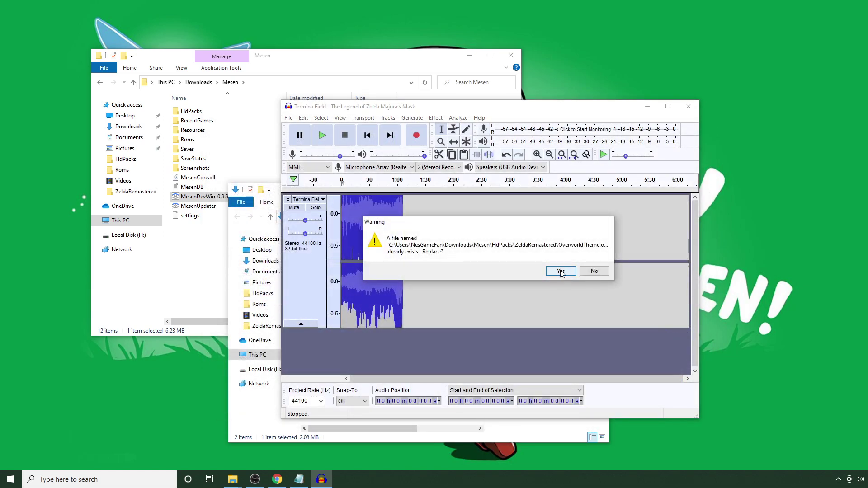
click(560, 272)
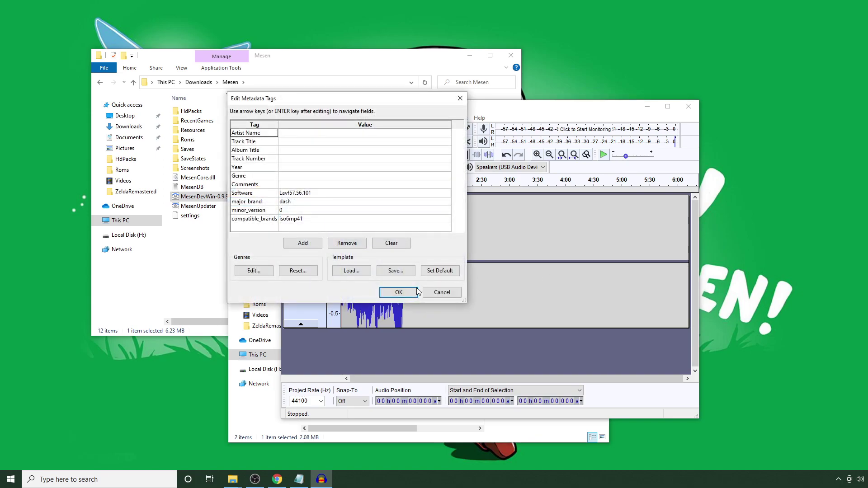
click(414, 291)
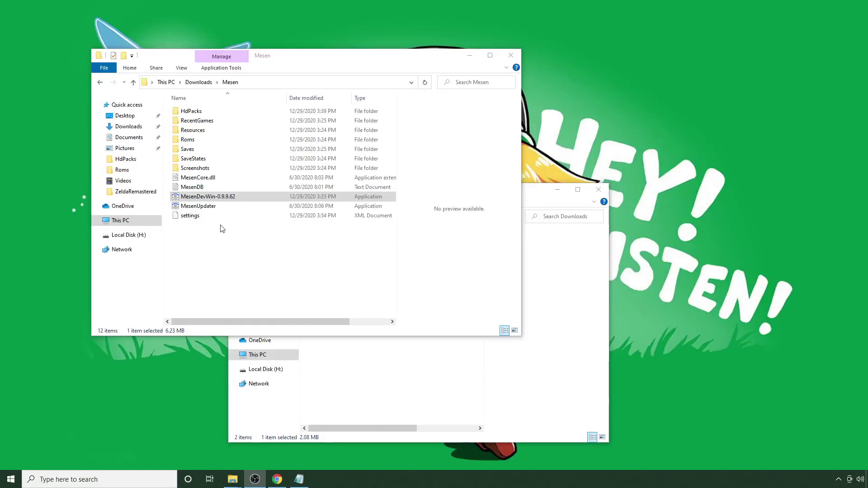
- Launch MesenDevWin and load ZeldaRemastered.nes via File > Open
click(223, 197)
double_click(223, 197)
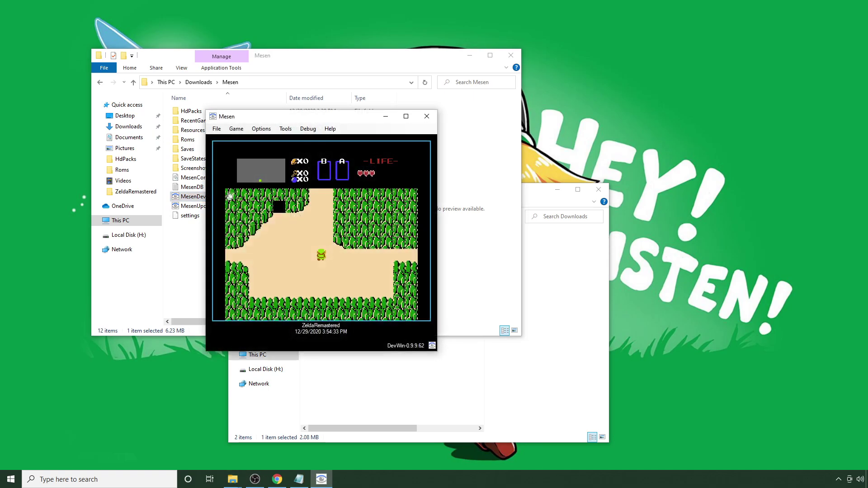
click(216, 129)
click(227, 138)
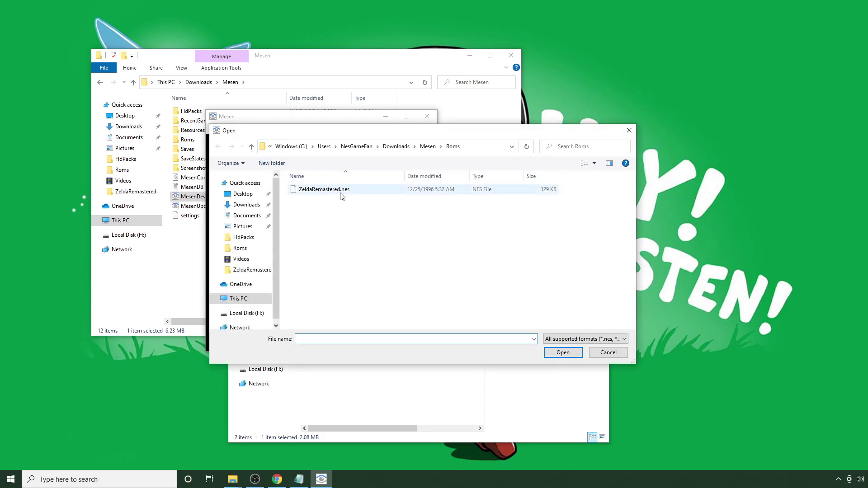
double_click(341, 190)
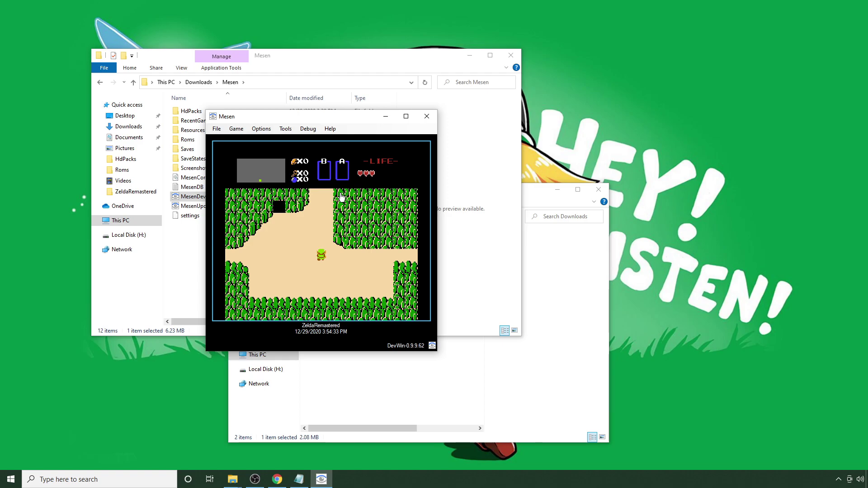
click(341, 197)
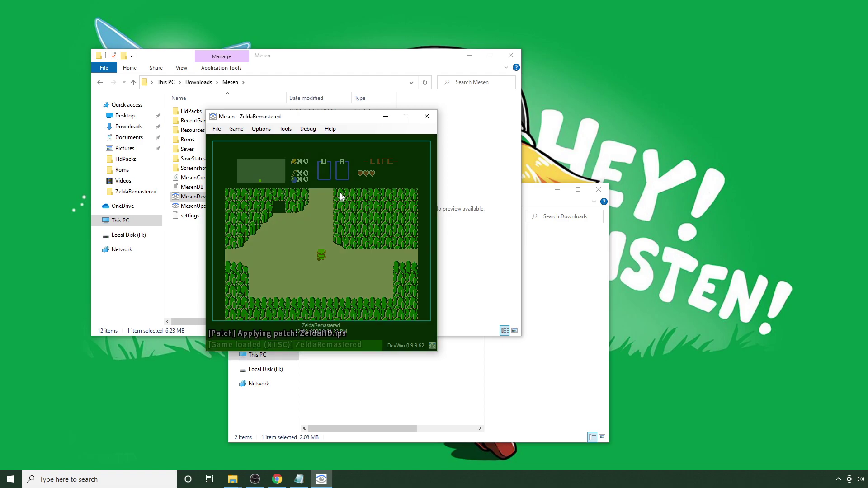
- Start the save file, walk Link north across a few overworld screens, then close Mesen
key(w)
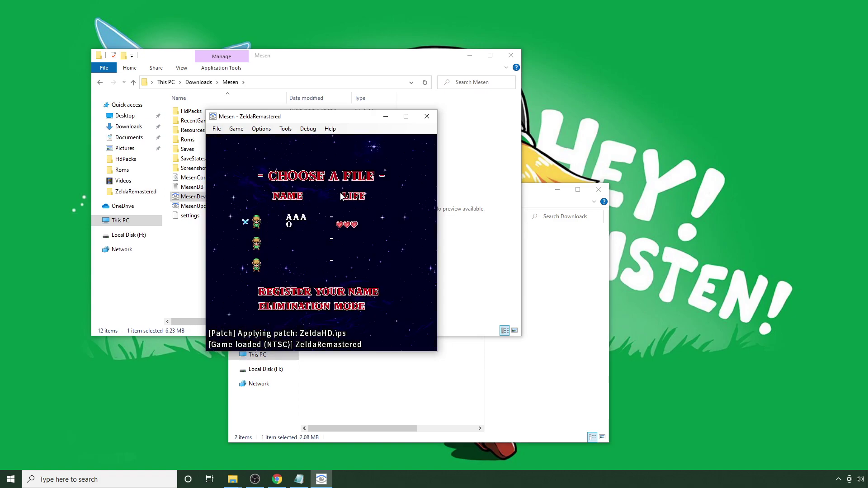
key(w)
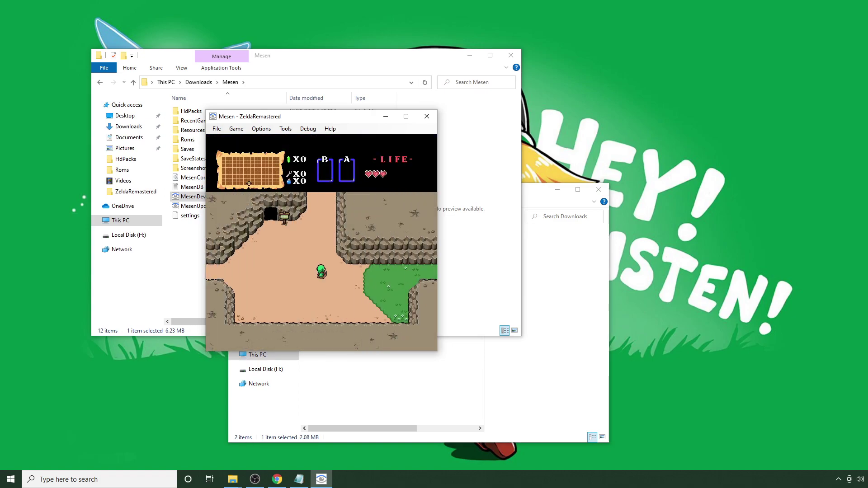
key(w)
key(w)
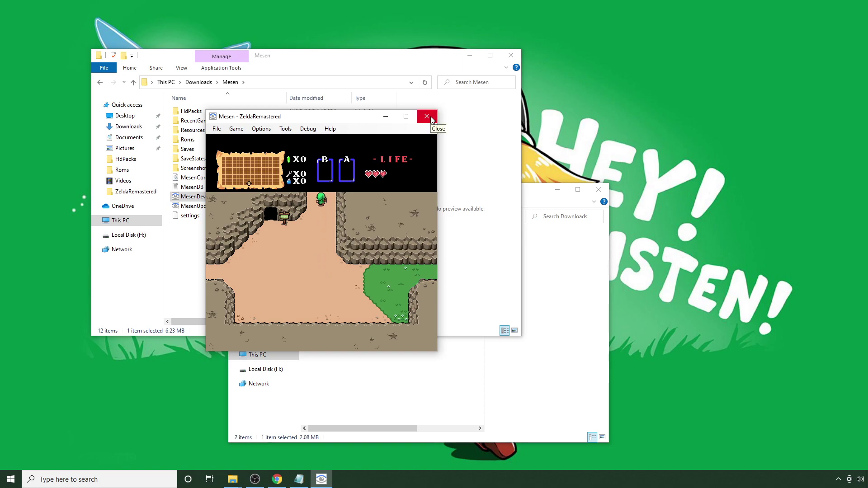
key(w)
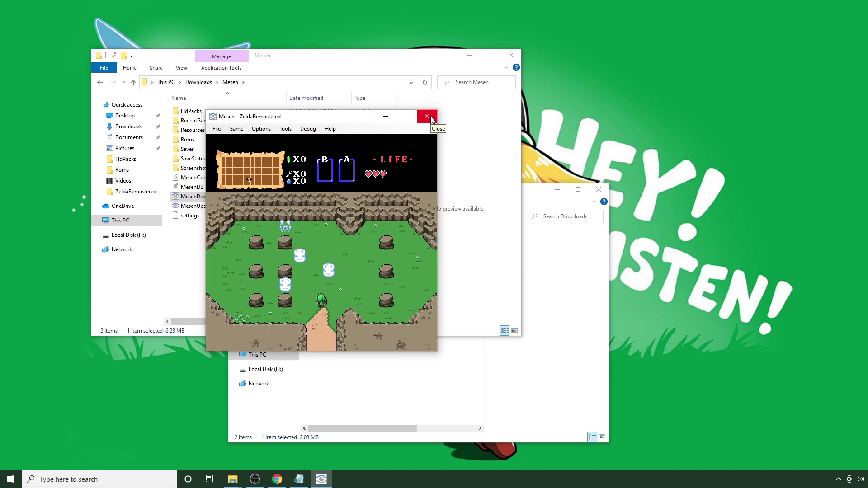
key(d)
click(431, 119)
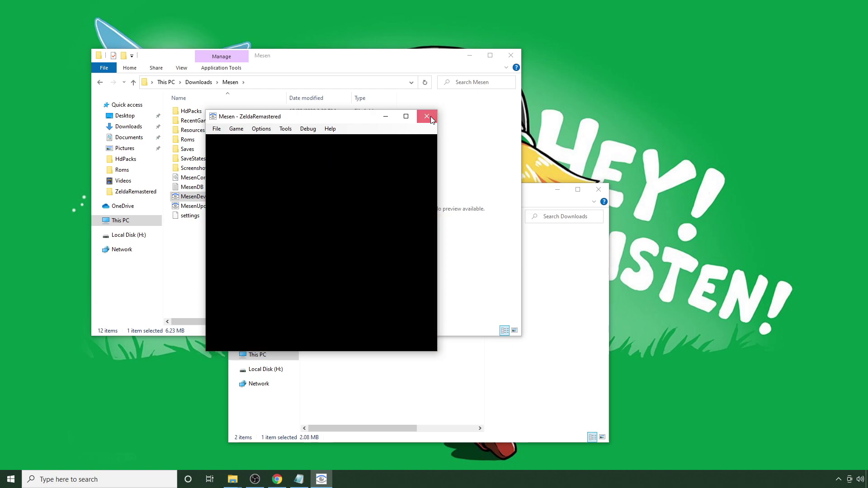